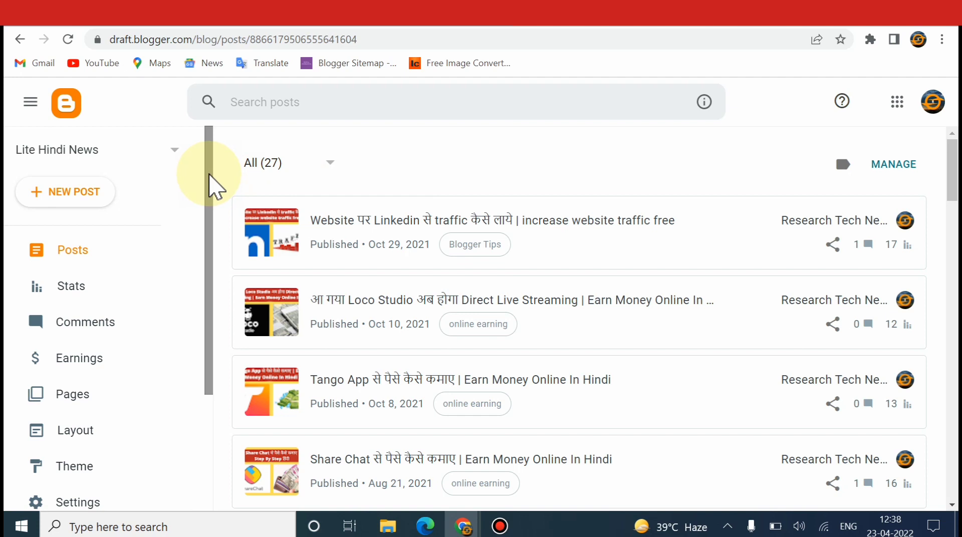
- View the live Lite Hindi News blog from Blogger and copy its full web address
drag(209, 174, 206, 318)
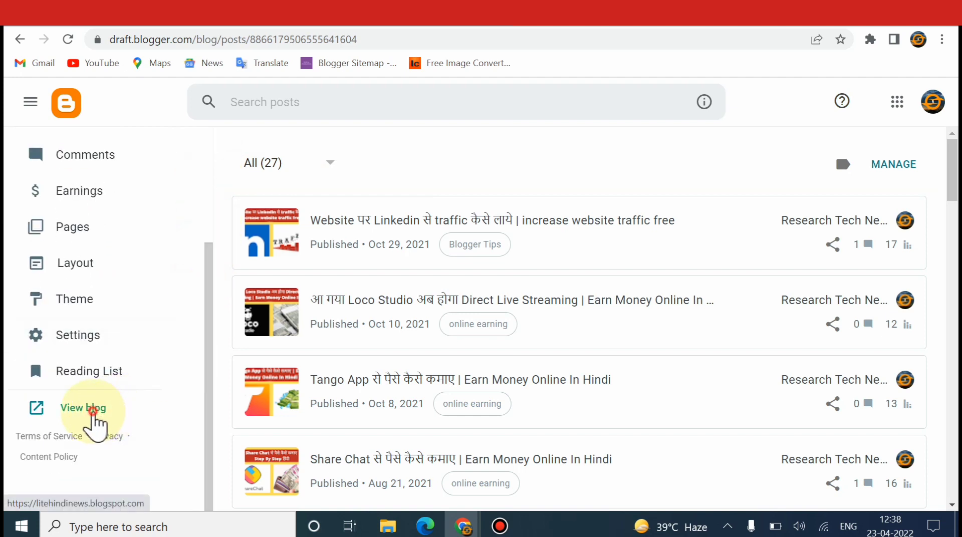
click(93, 410)
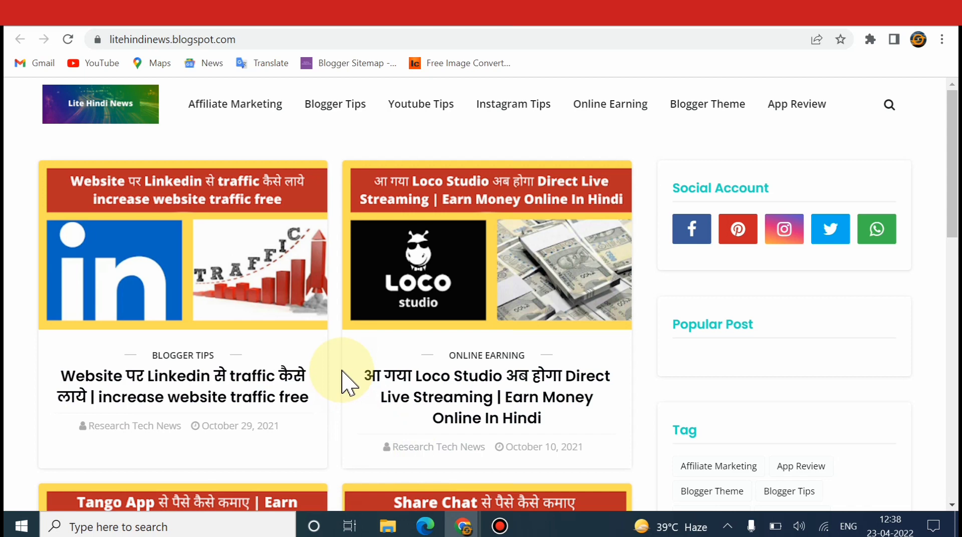
click(288, 39)
click(288, 39)
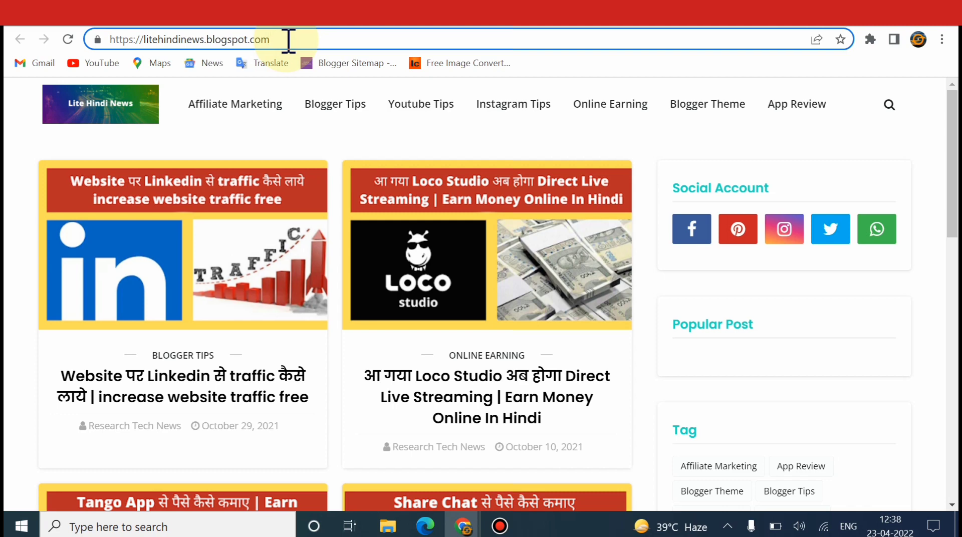
drag(288, 39, 95, 40)
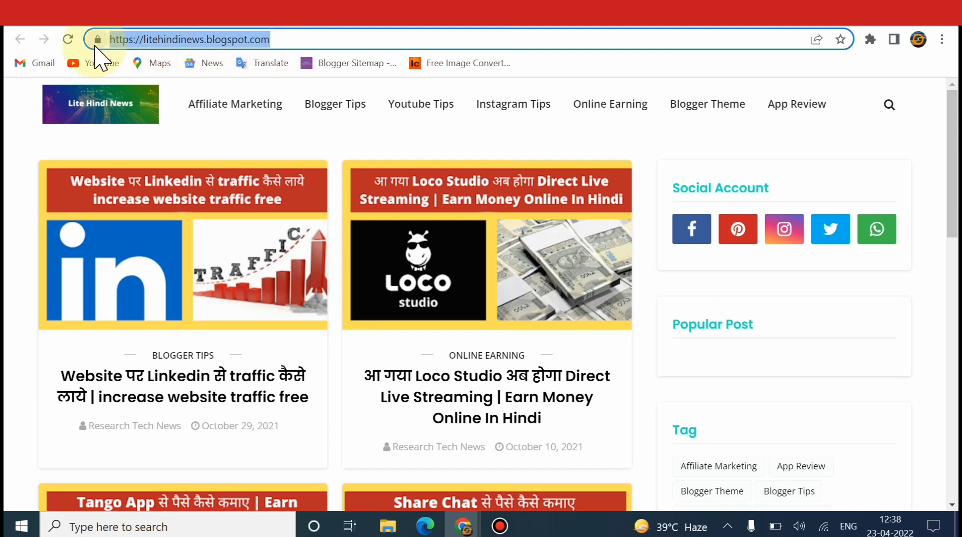
right_click(100, 45)
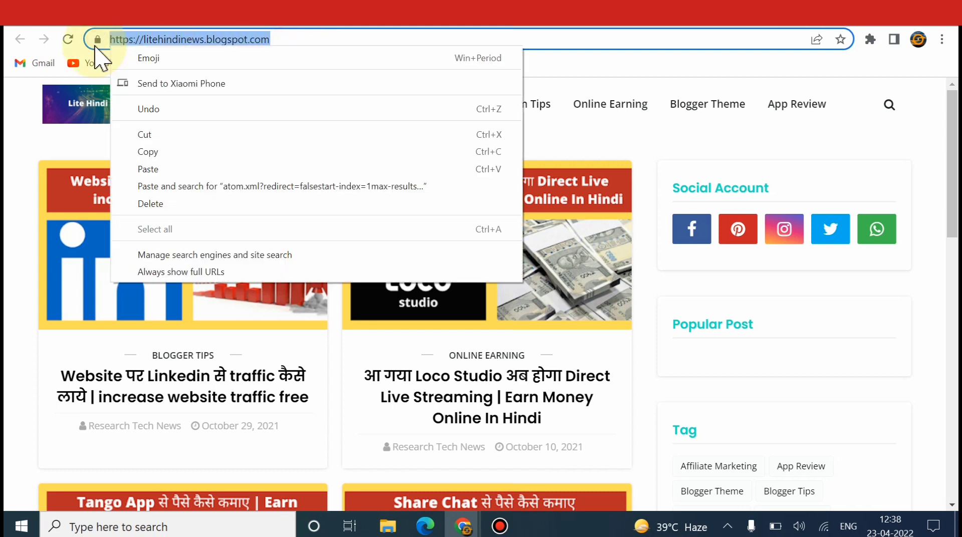
click(155, 150)
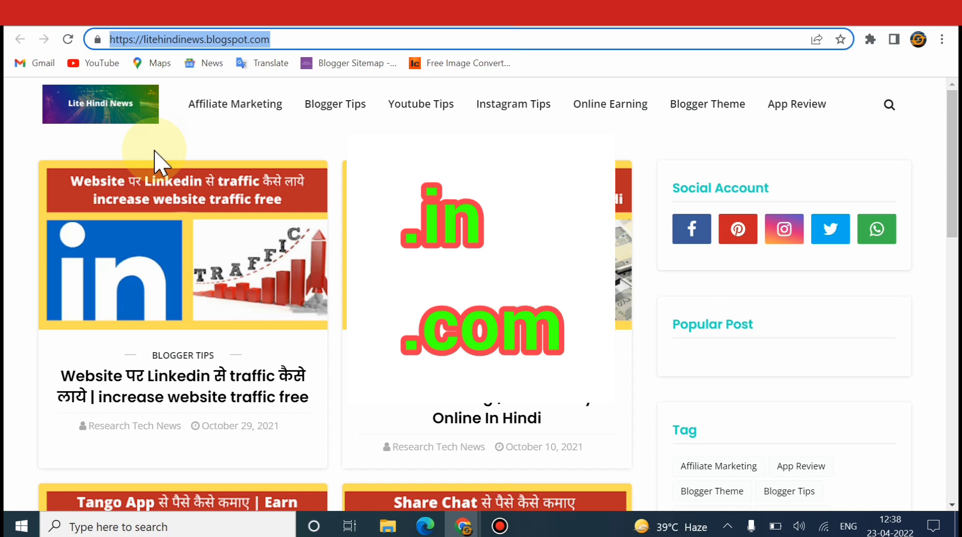
click(213, 40)
drag(206, 39, 275, 39)
click(278, 39)
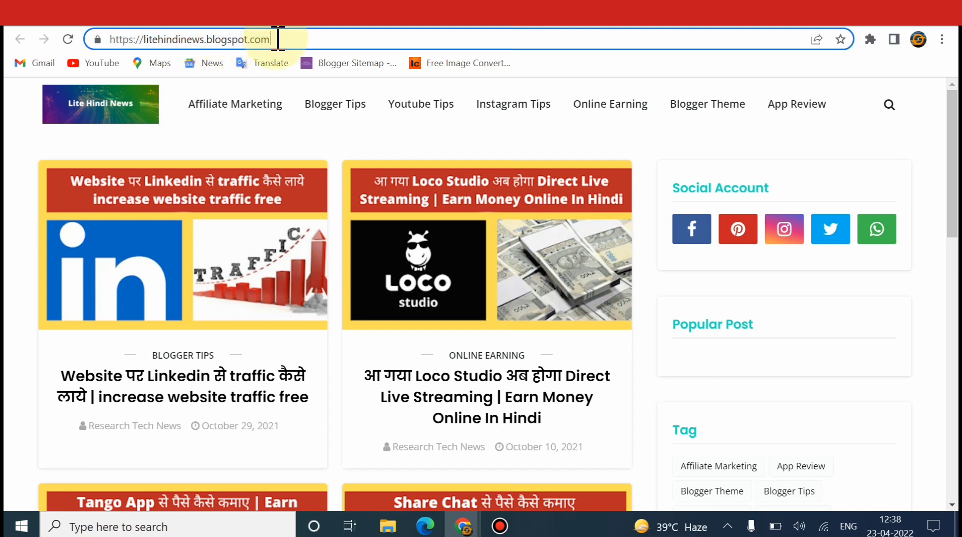
drag(278, 39, 103, 46)
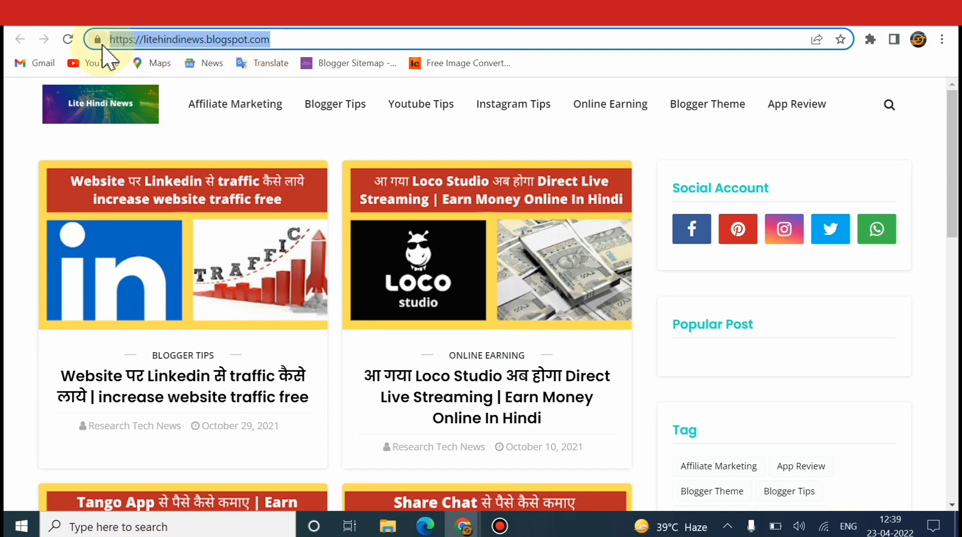
right_click(103, 46)
click(156, 146)
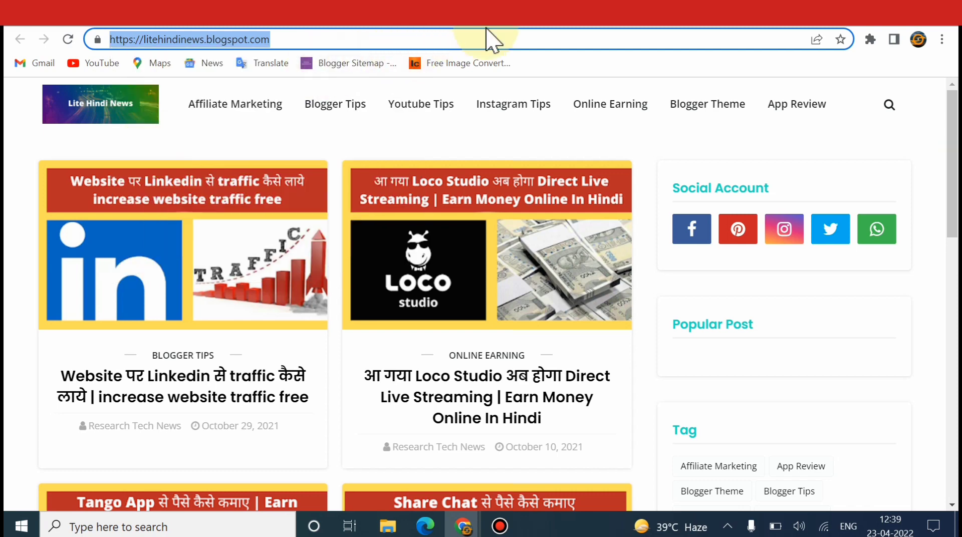
click(549, 26)
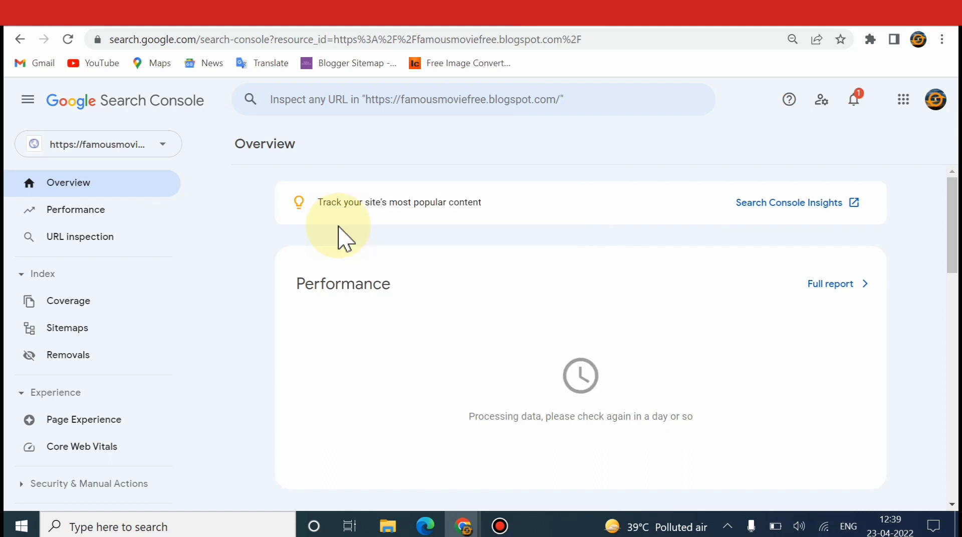
click(161, 146)
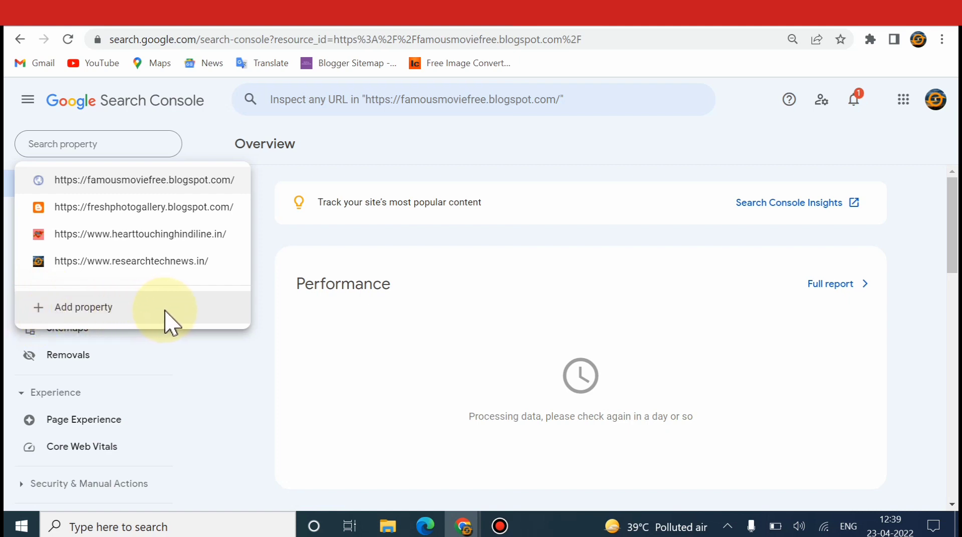
click(100, 309)
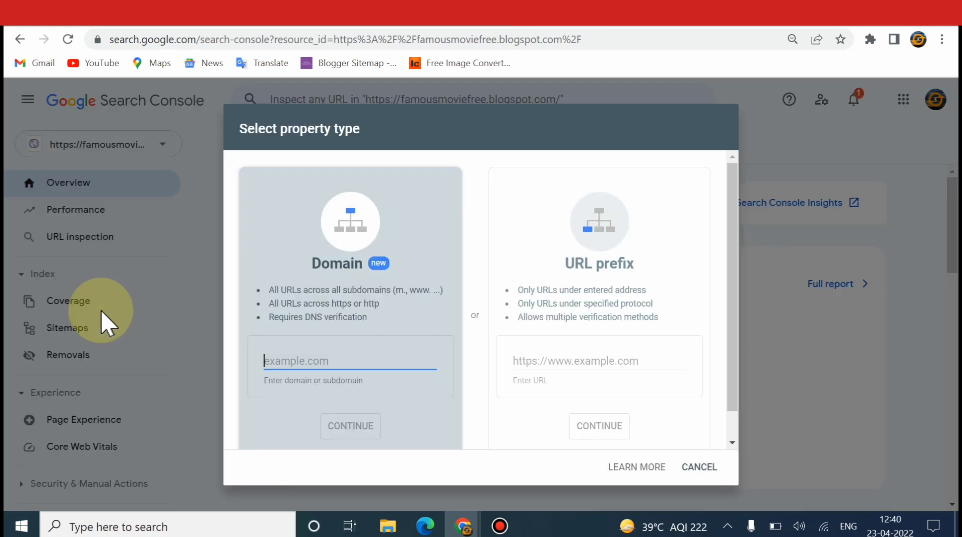
click(584, 365)
right_click(584, 366)
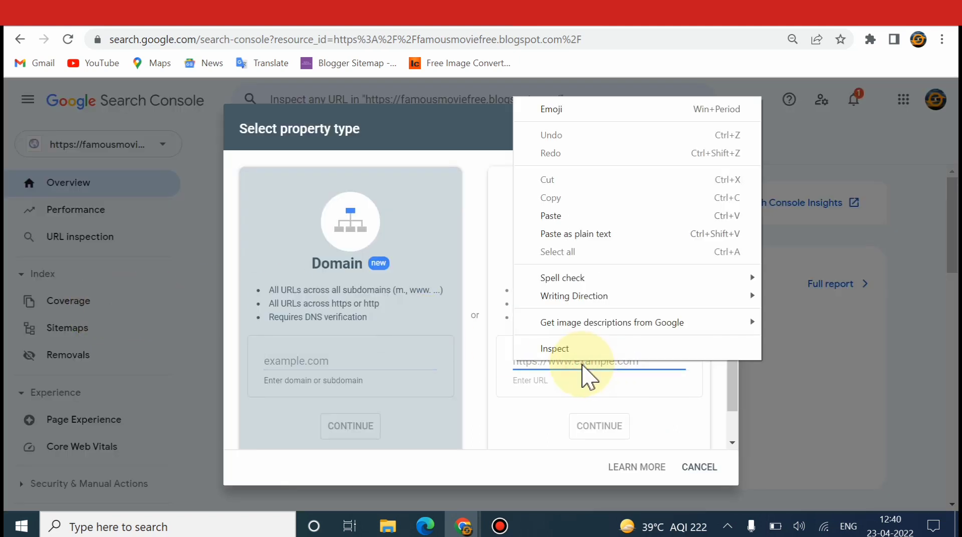
click(547, 219)
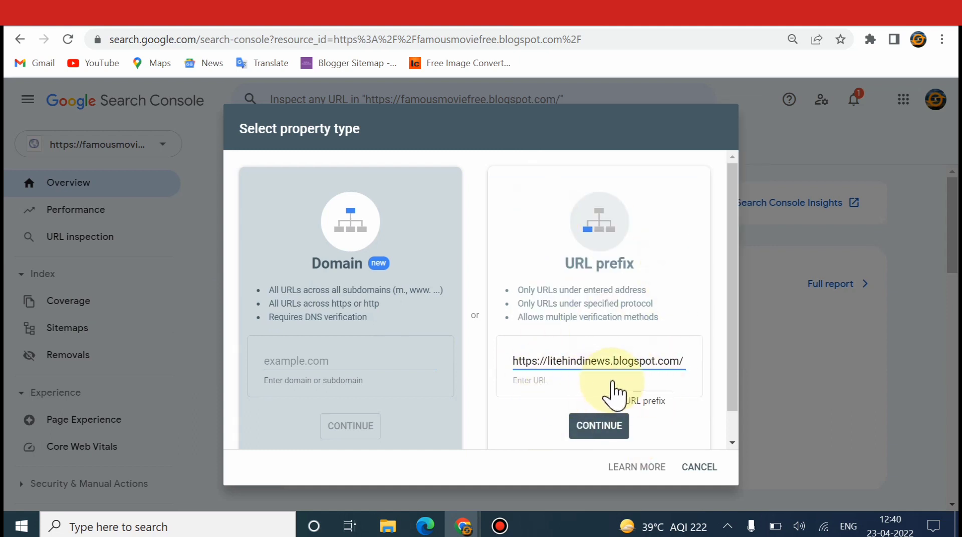
click(583, 434)
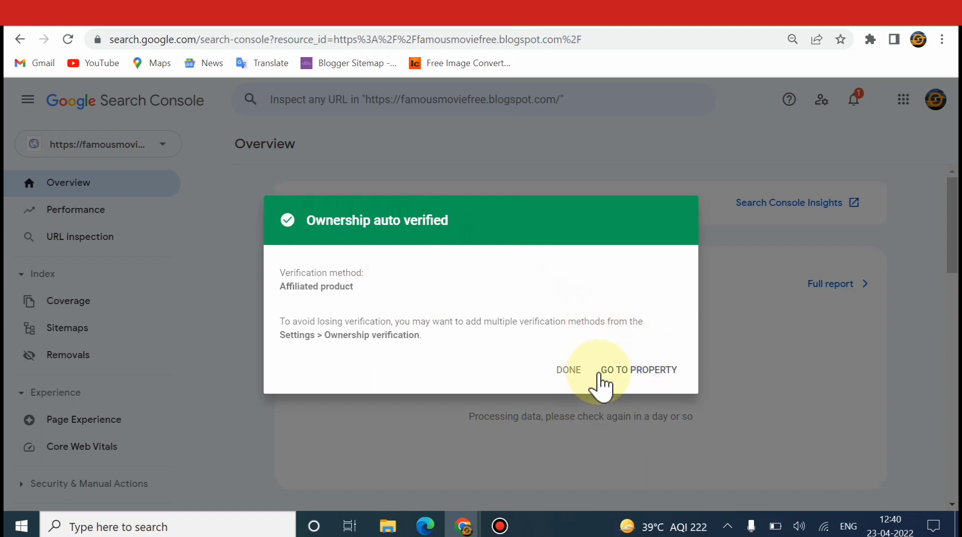
- Go to the newly added property's Sitemaps page, dismissing the Mobile First Indexing notice
click(622, 375)
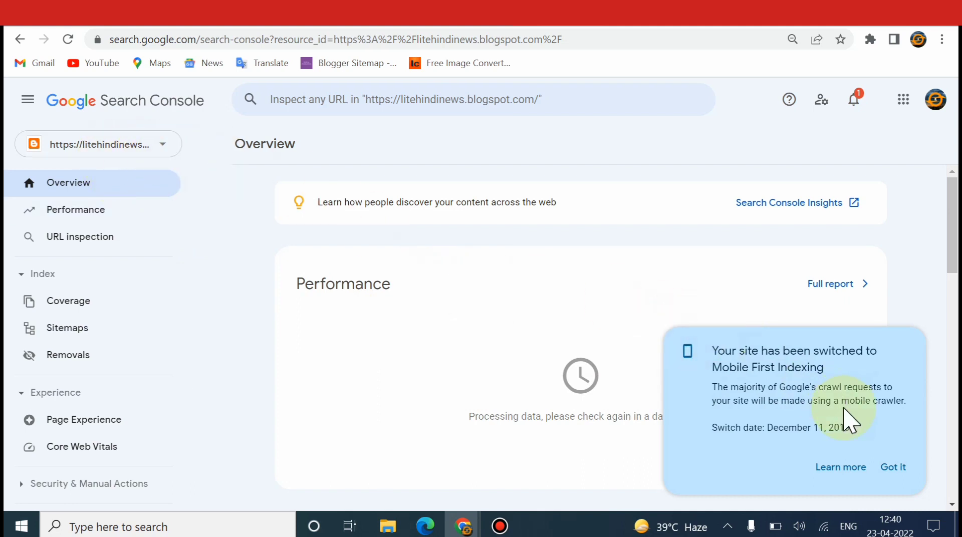
click(892, 468)
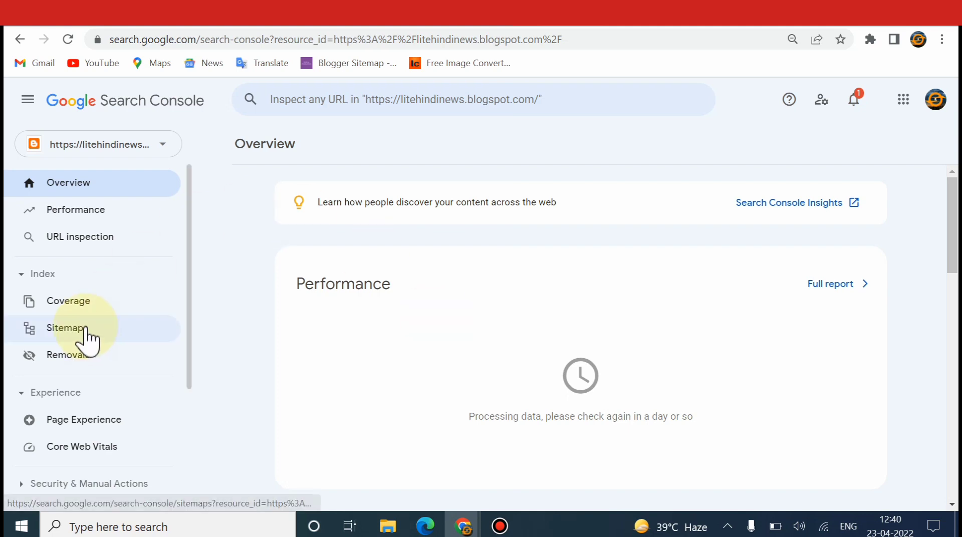
click(119, 346)
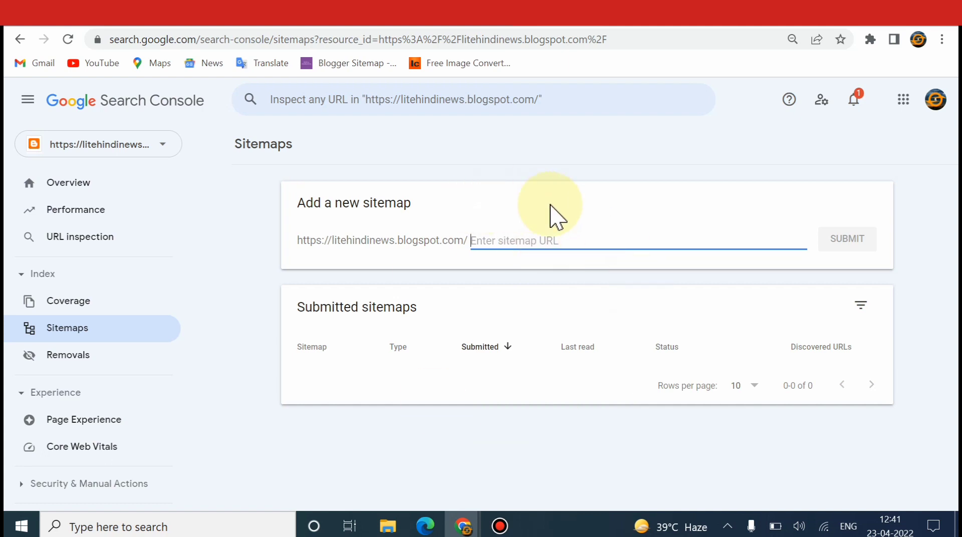
key(ctrl+Tab)
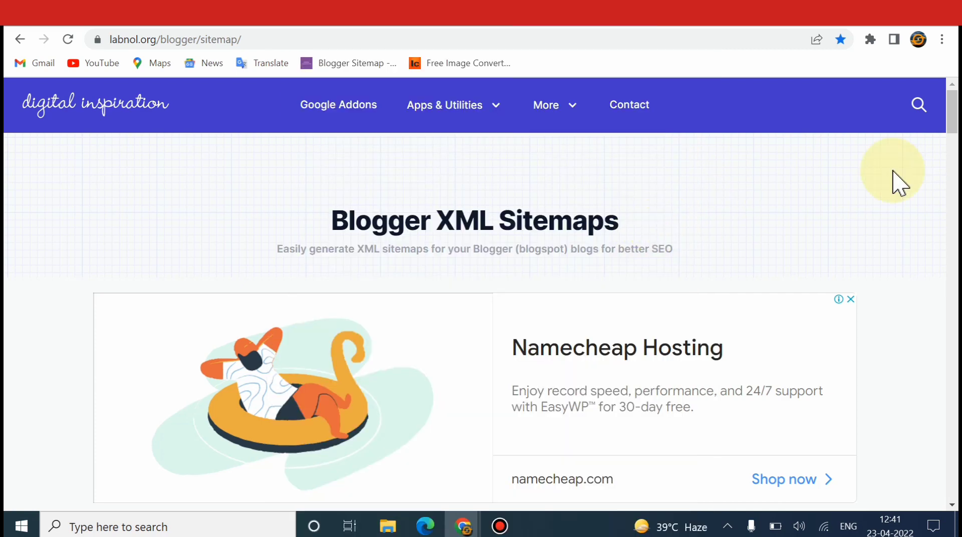
drag(954, 112, 954, 142)
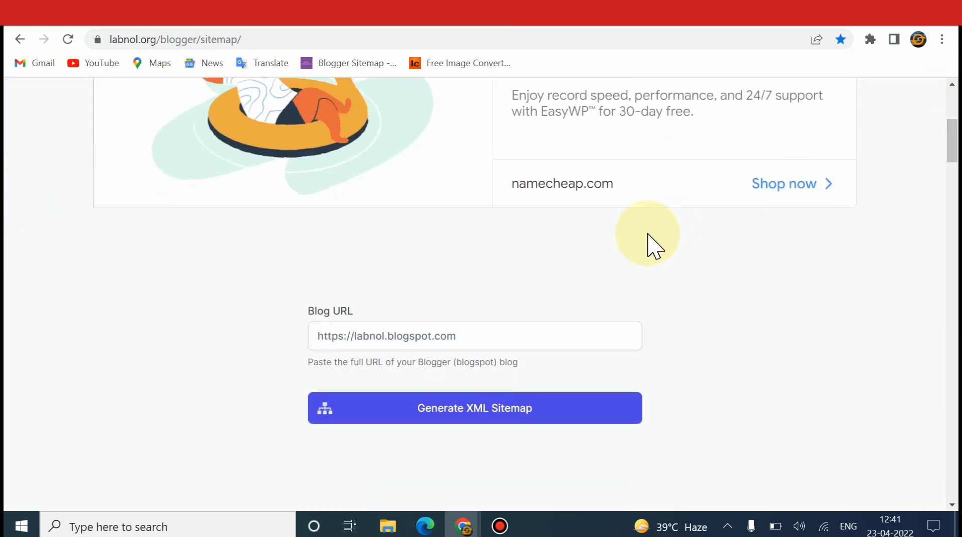
drag(539, 333, 301, 373)
key(BackSpace)
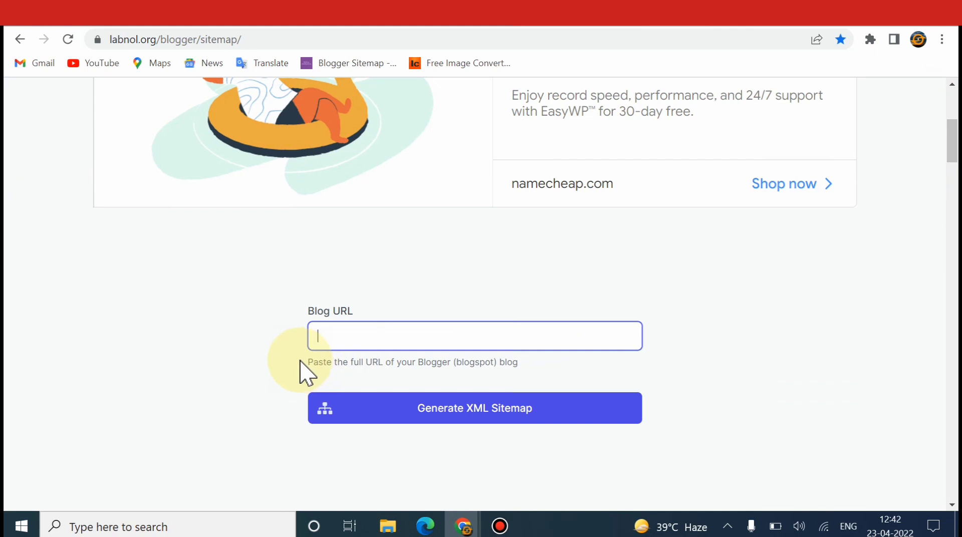
right_click(300, 360)
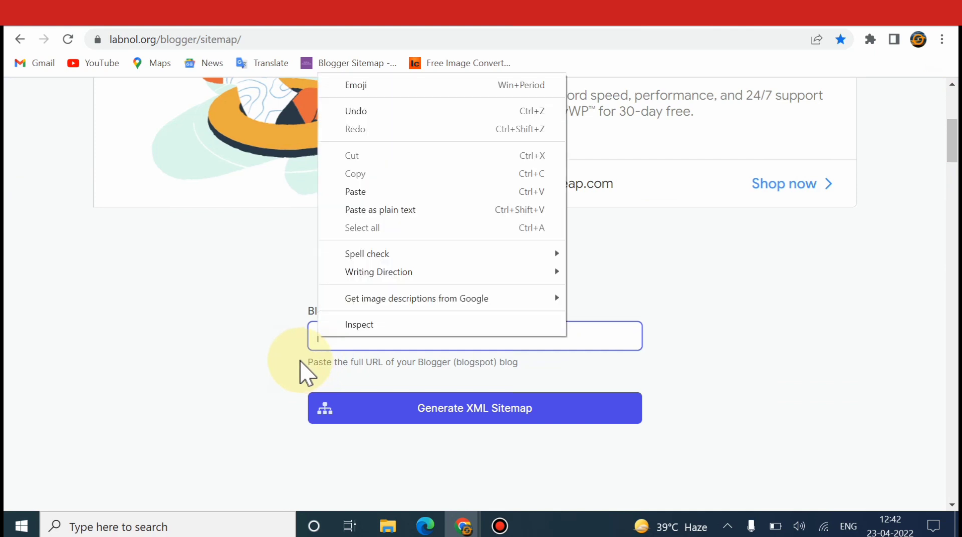
click(373, 192)
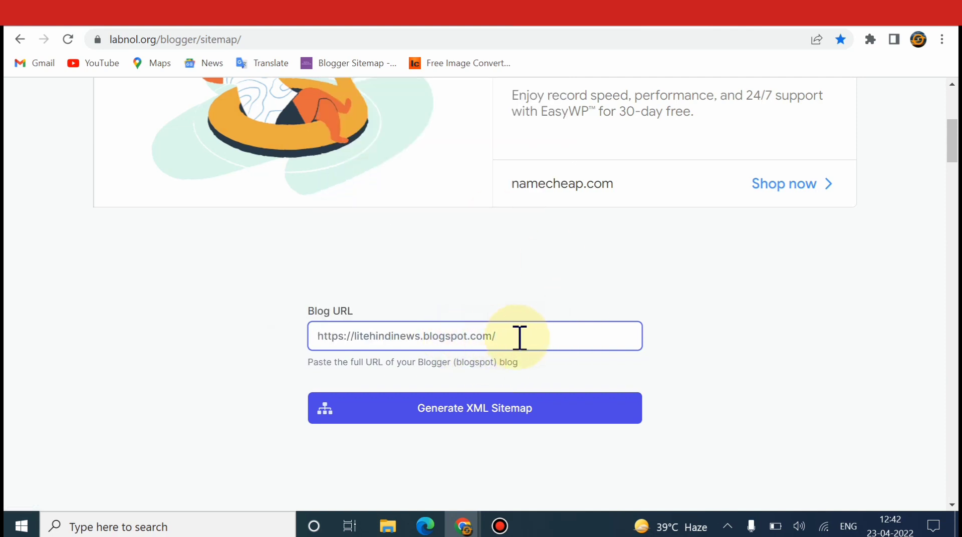
click(520, 413)
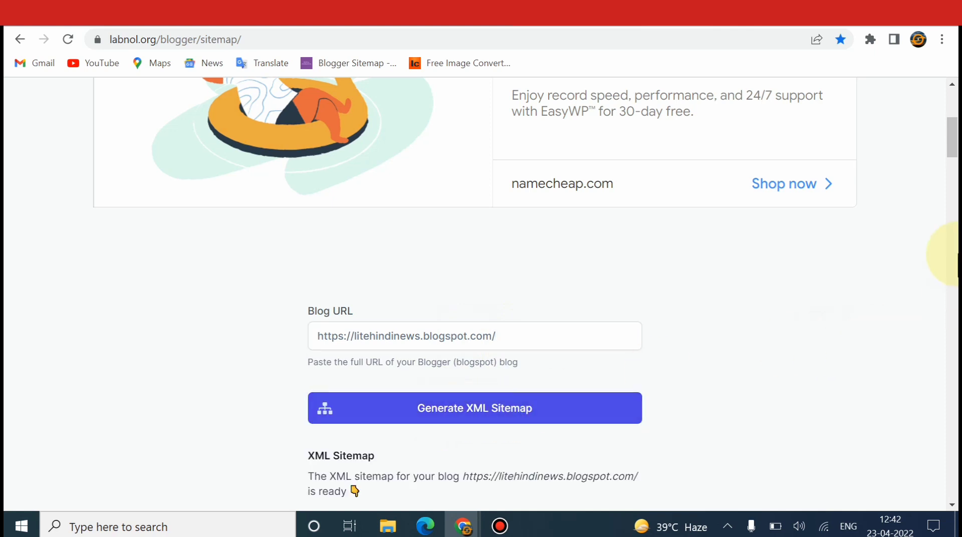
- Copy the generated sitemap text from the User-agent line through the end of the Sitemap link
drag(955, 150, 956, 171)
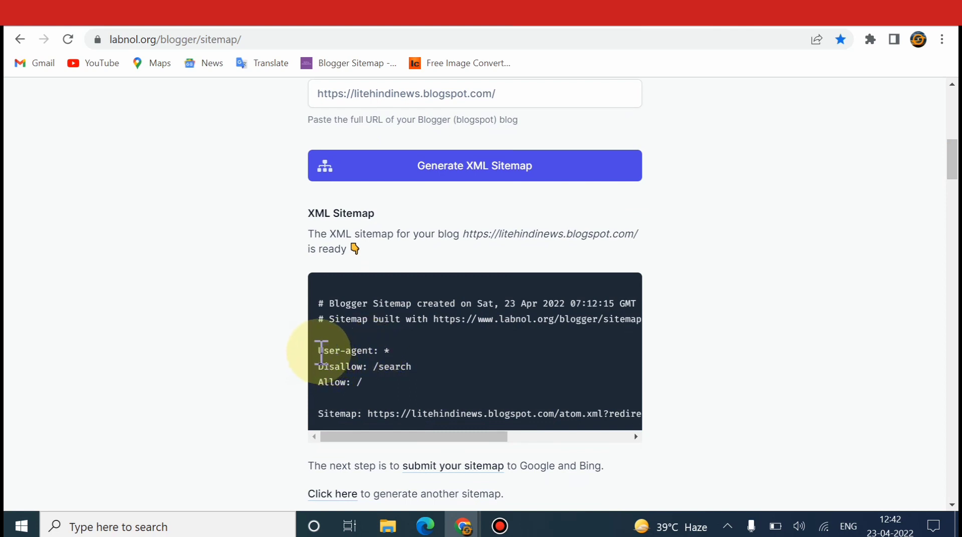
drag(320, 350, 652, 423)
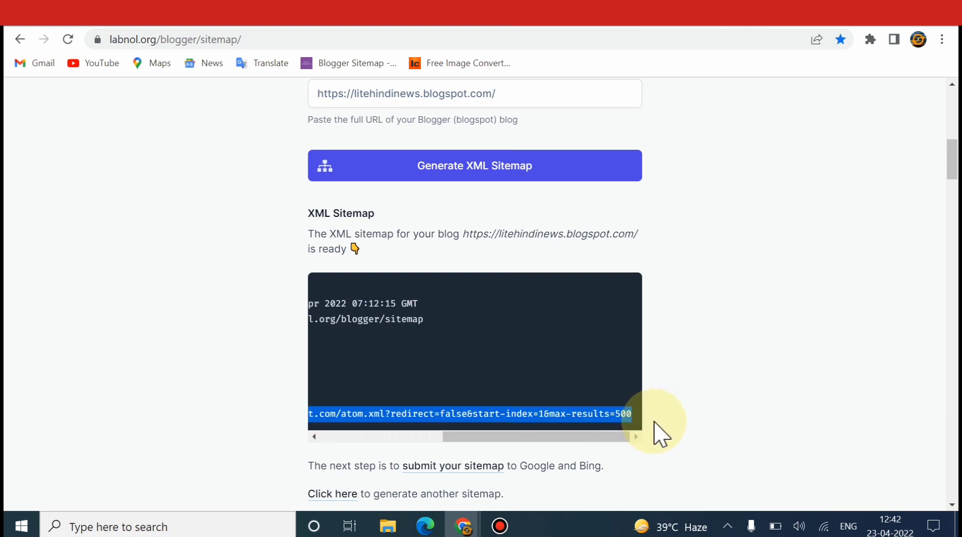
right_click(657, 433)
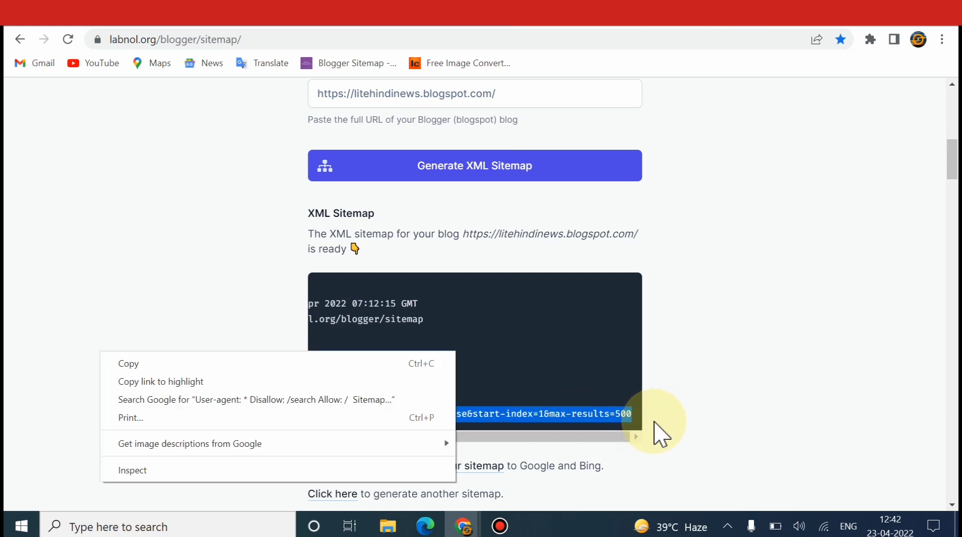
click(333, 365)
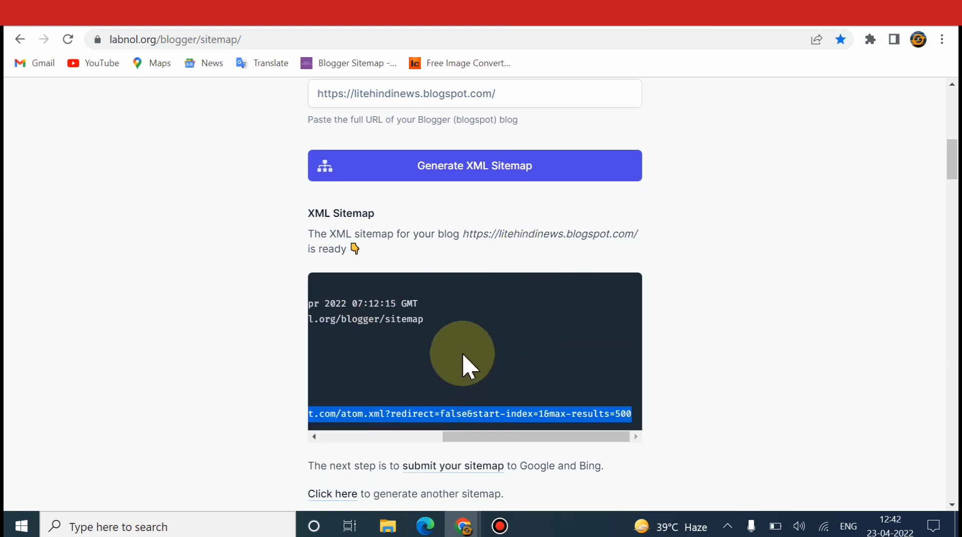
- Switch to Google Keep and paste the copied sitemap text into a new note
click(244, 29)
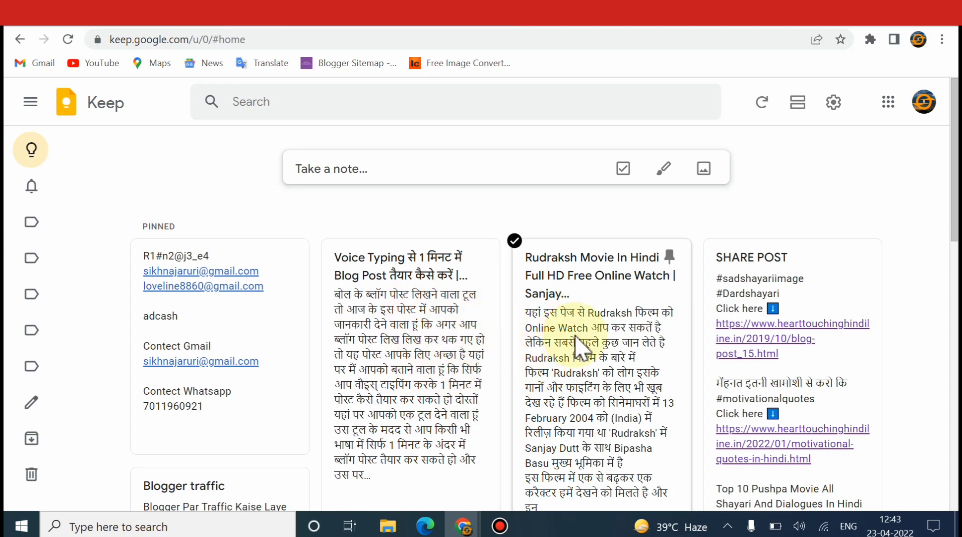
click(361, 173)
right_click(360, 176)
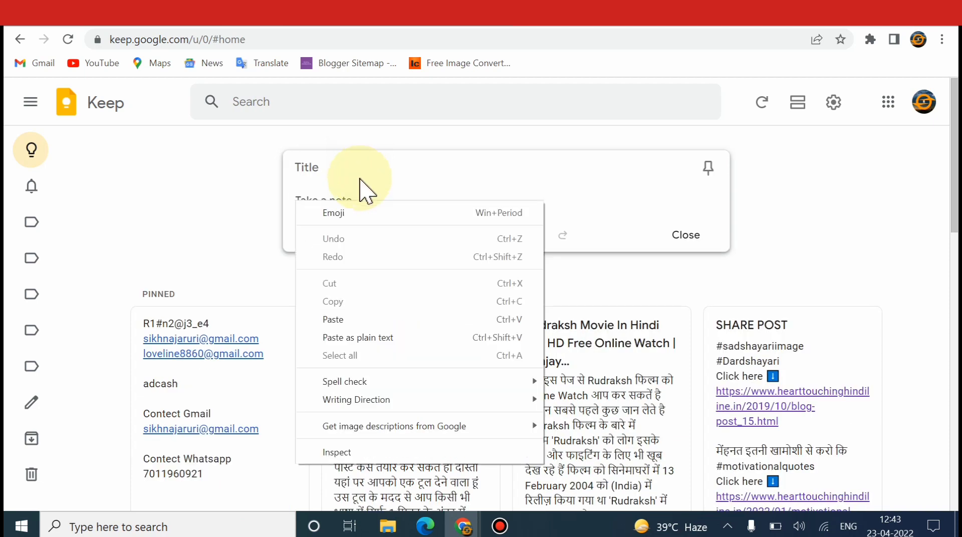
click(347, 319)
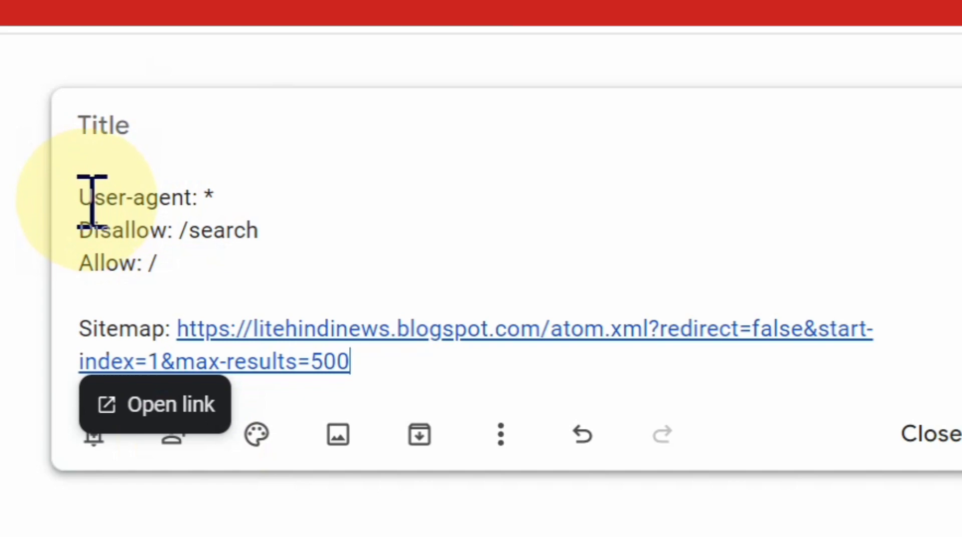
- Examine the pasted sitemap rules in the note and the blog address portion preceding atom.xml in the link
click(87, 198)
shift+click(410, 361)
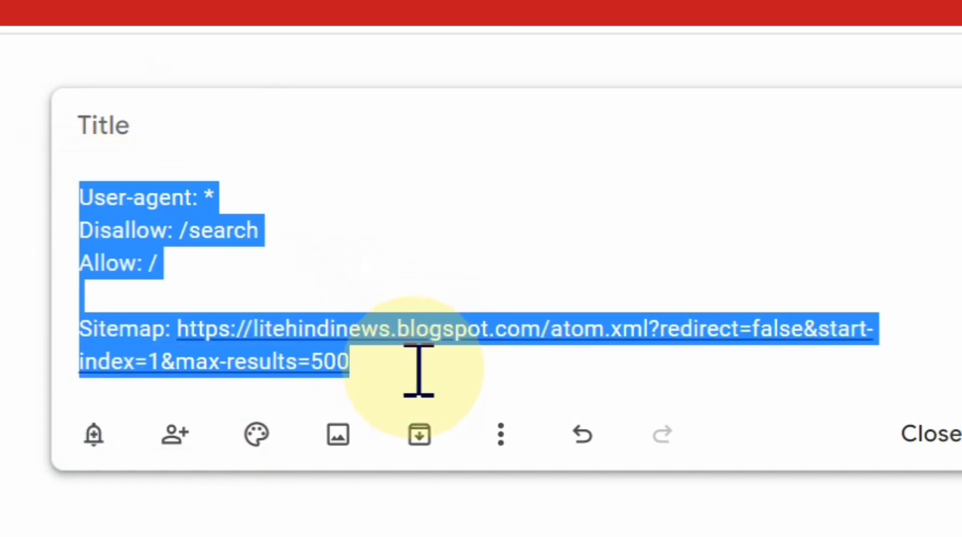
click(418, 369)
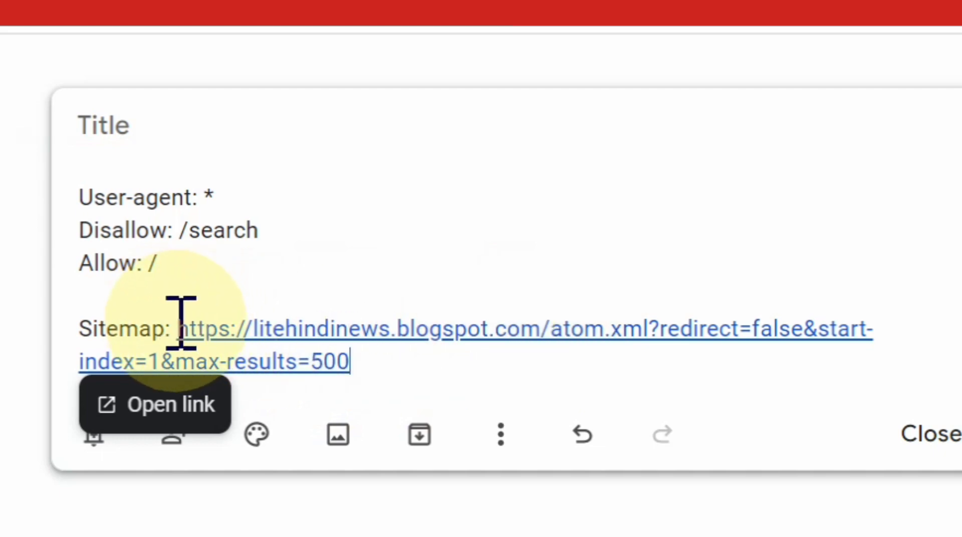
drag(187, 329, 543, 338)
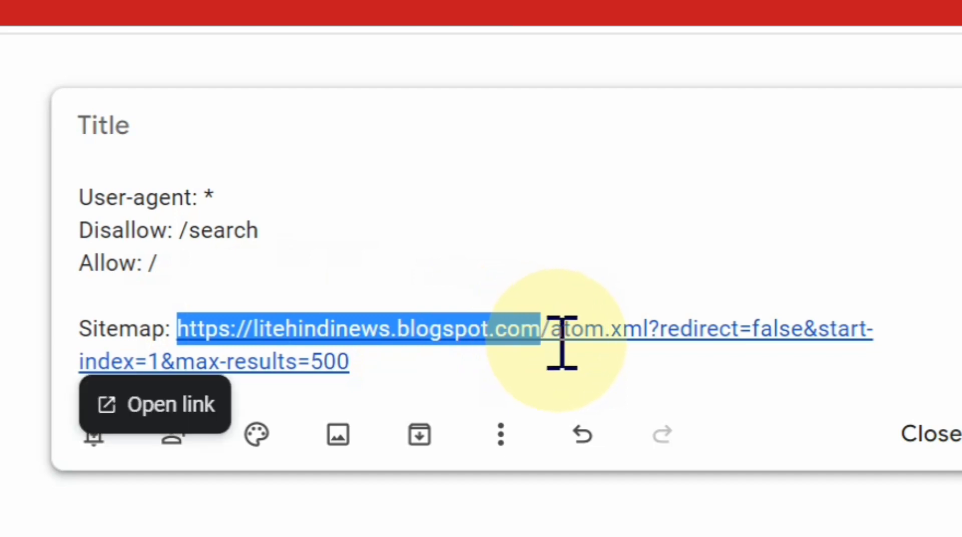
click(557, 339)
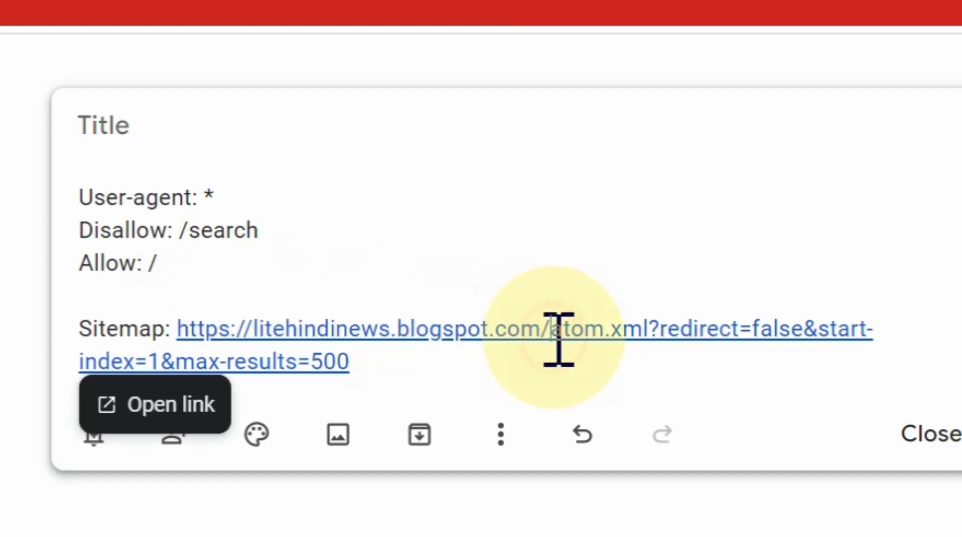
- Copy the atom.xml?redirect=false&start-index=1&max-results=500 portion of the sitemap link in the note
drag(556, 339, 575, 370)
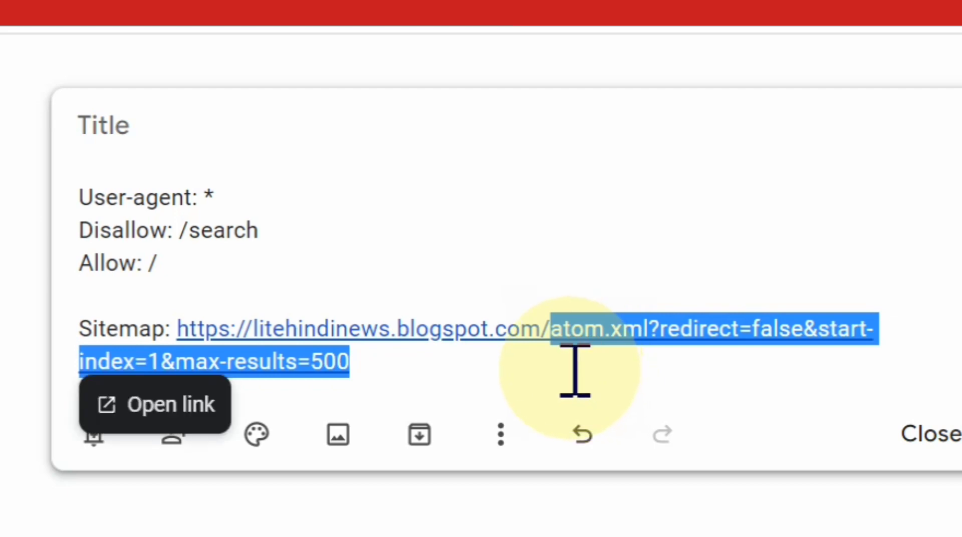
right_click(574, 373)
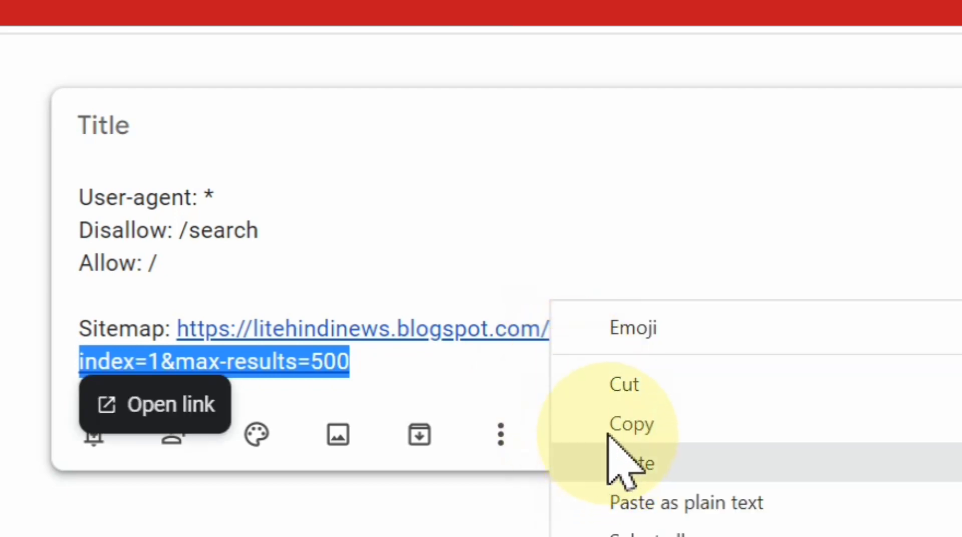
click(608, 425)
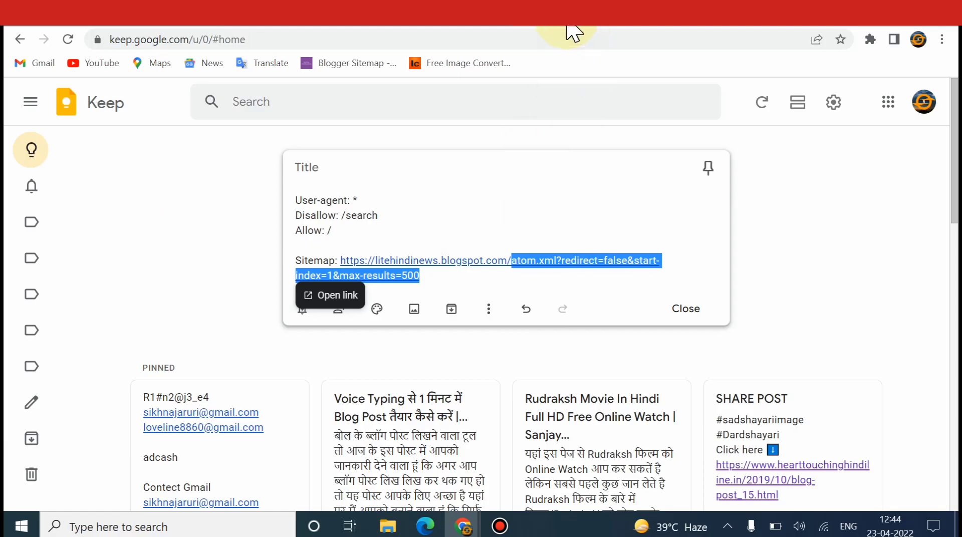
- Switch to Google Search Console and submit atom.xml?redirect=false&start-index=1&max-results=500 as a new sitemap for the blog
click(569, 23)
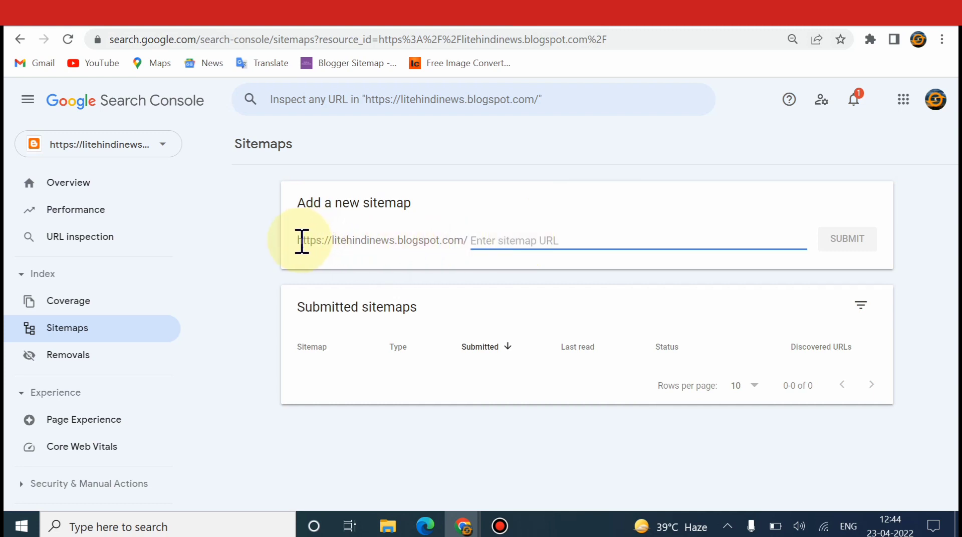
drag(300, 240, 470, 237)
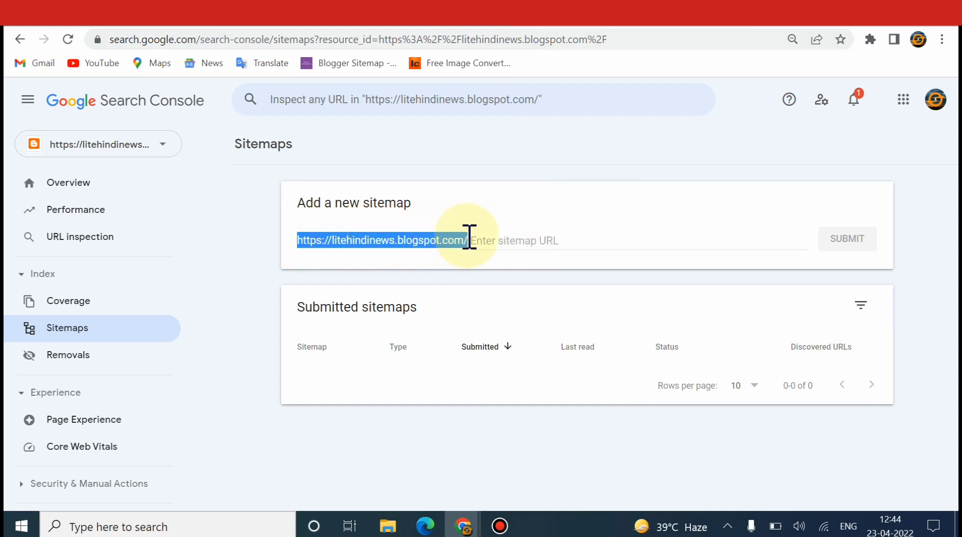
click(530, 238)
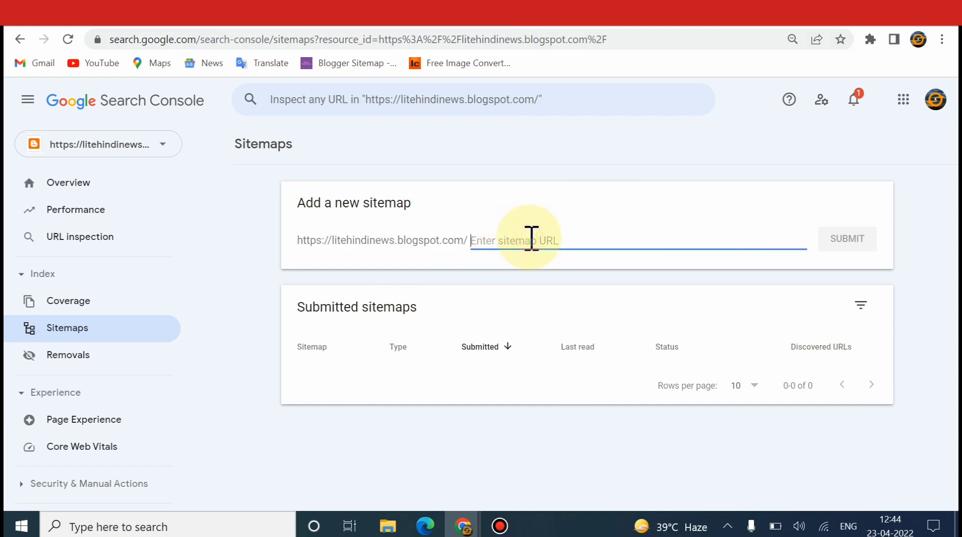
right_click(531, 240)
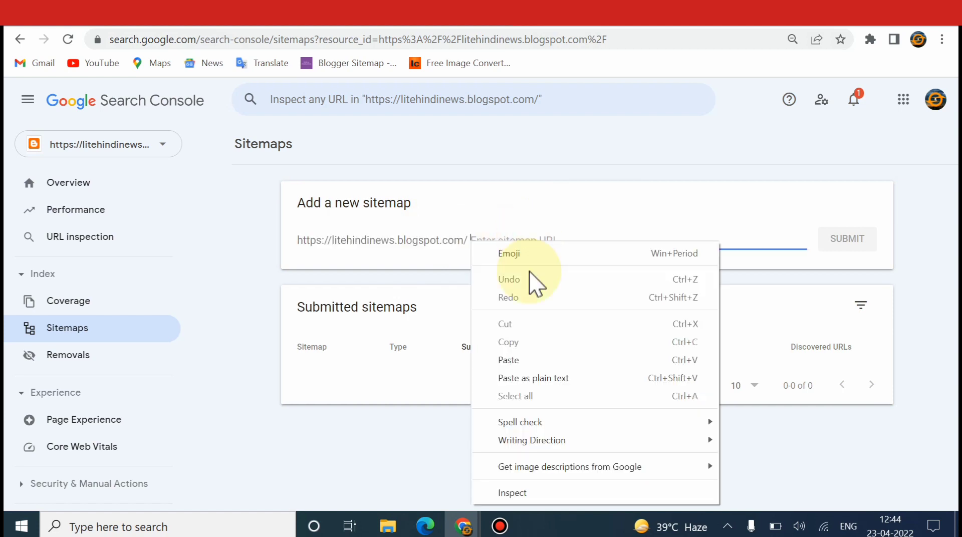
click(508, 360)
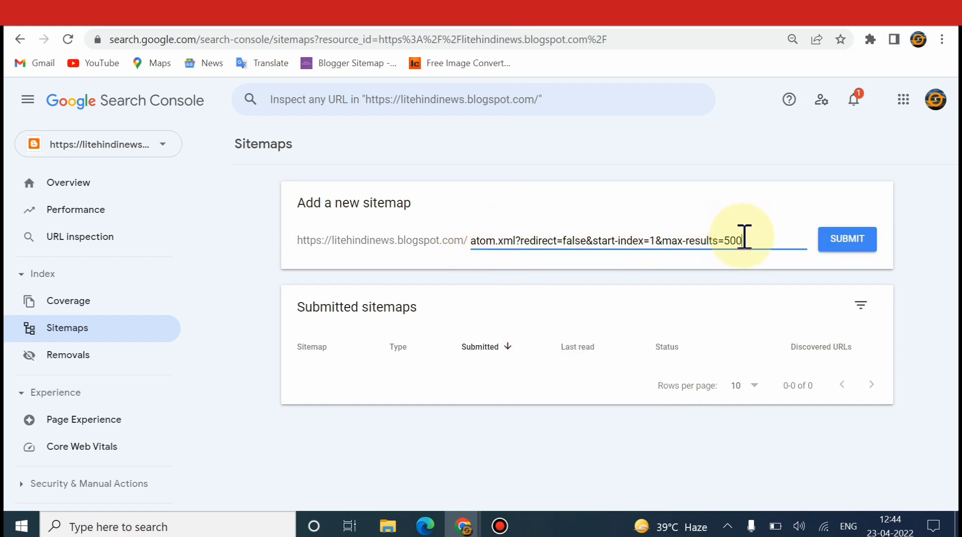
click(831, 250)
click(840, 248)
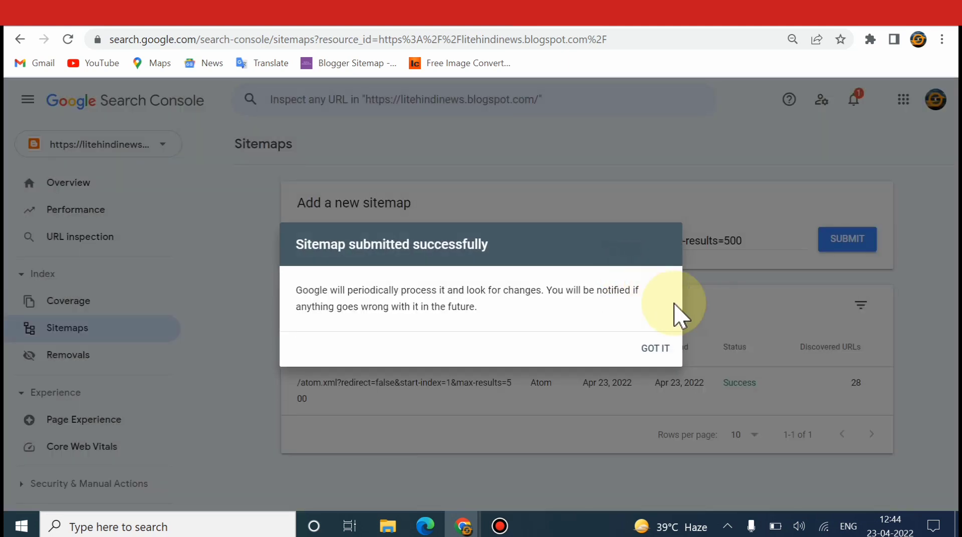
click(656, 349)
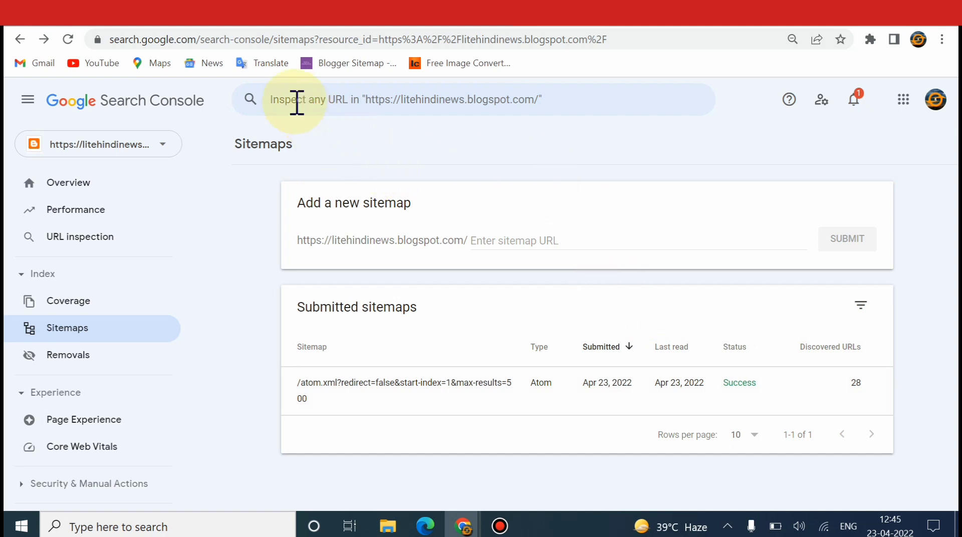
- Switch to Google Keep and copy the note's full text from the User-agent line through the end of the Sitemap link
click(243, 28)
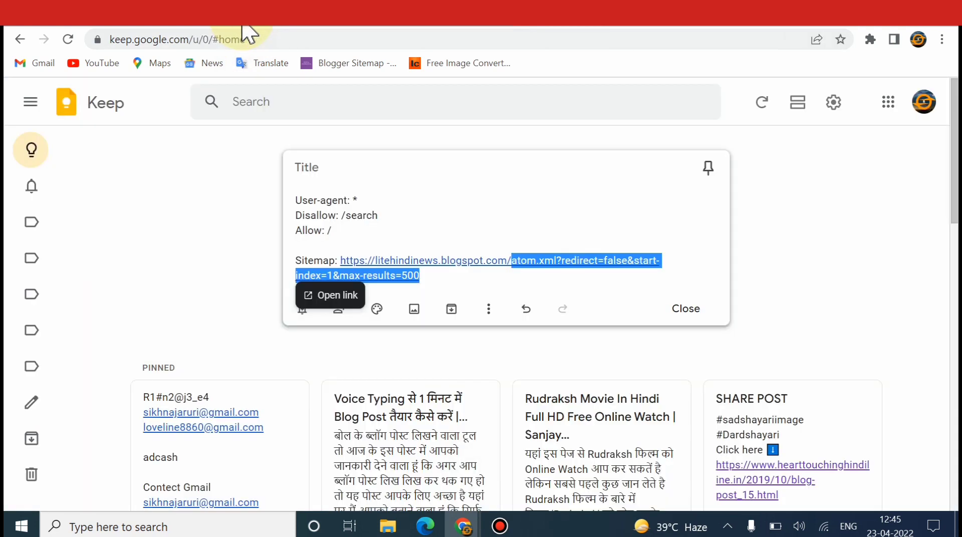
click(295, 200)
drag(294, 201, 449, 279)
key(ctrl+c)
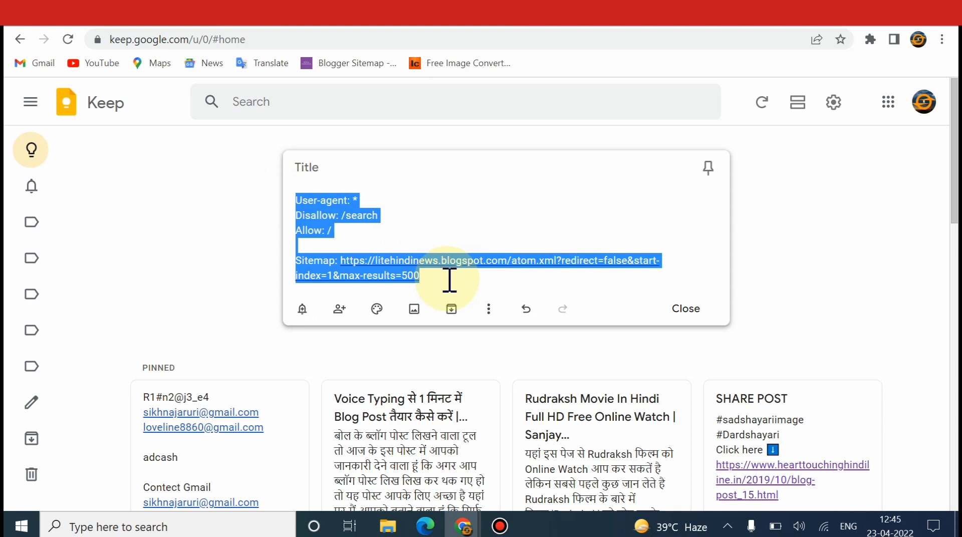
right_click(449, 279)
click(368, 259)
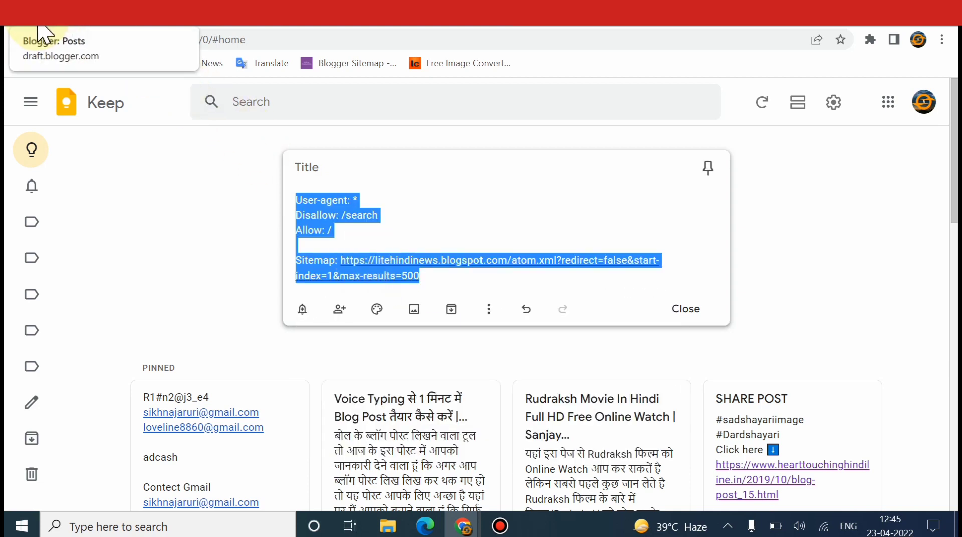
- Switch to Blogger and enable custom robots.txt in the Lite Hindi News blog's crawlers and indexing settings
click(20, 39)
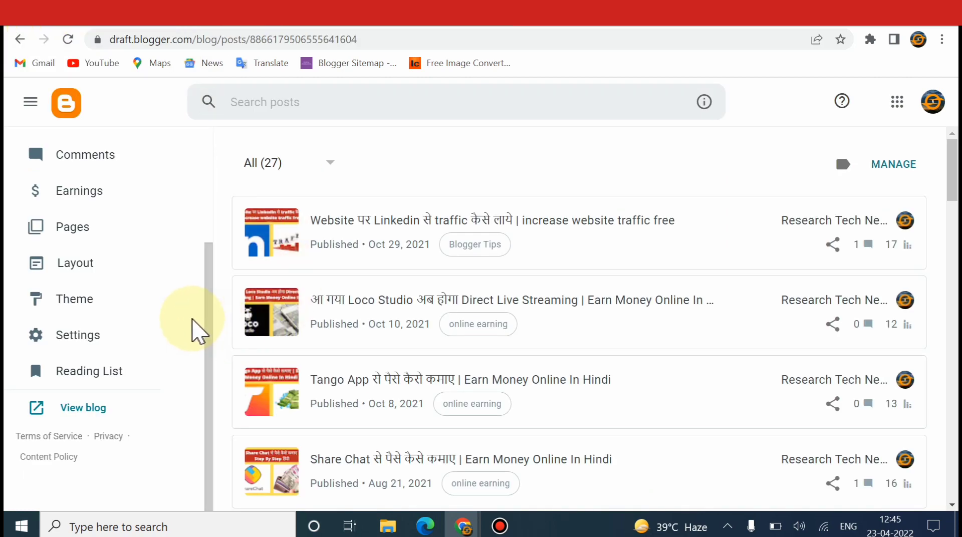
click(87, 345)
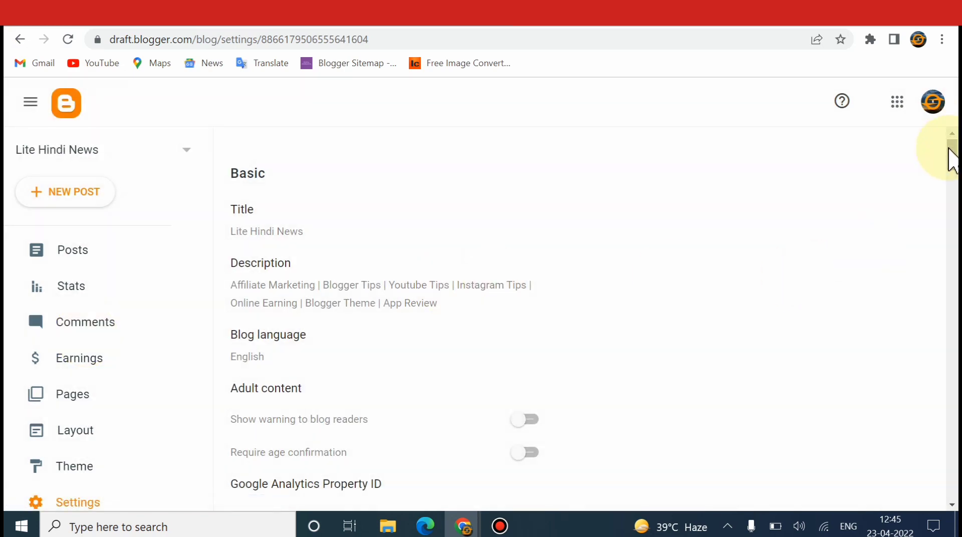
mouse_move(950, 158)
mouse_down()
mouse_move(951, 186)
mouse_move(953, 150)
mouse_up()
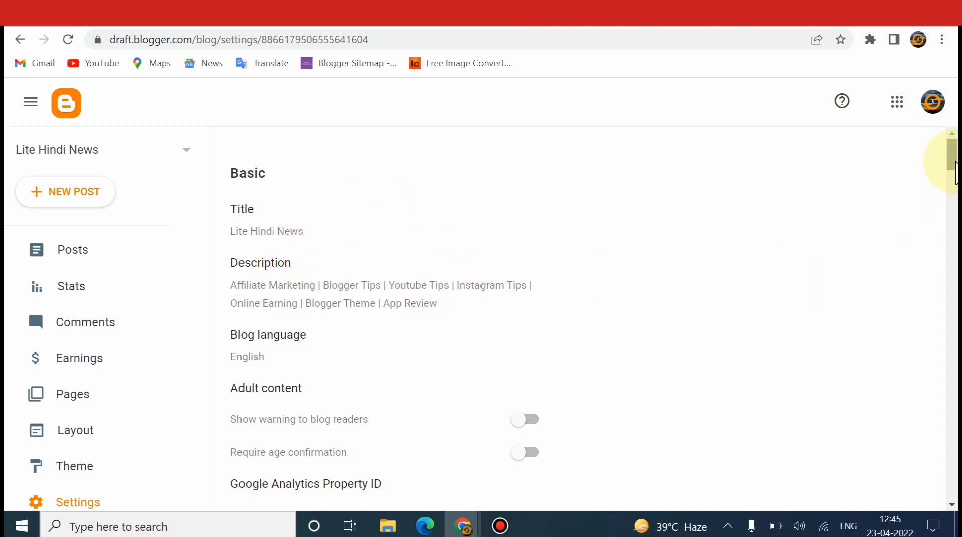
drag(953, 161, 953, 185)
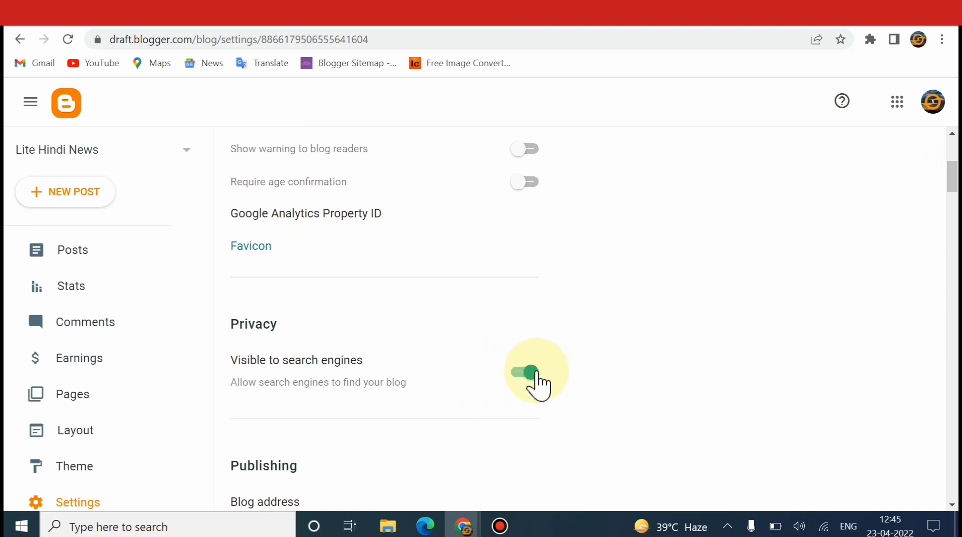
drag(949, 174, 951, 407)
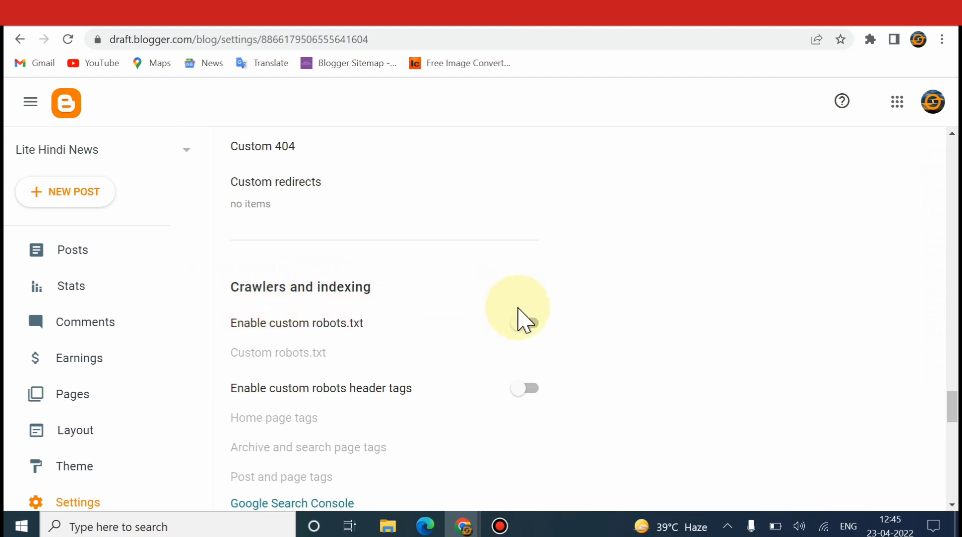
click(525, 325)
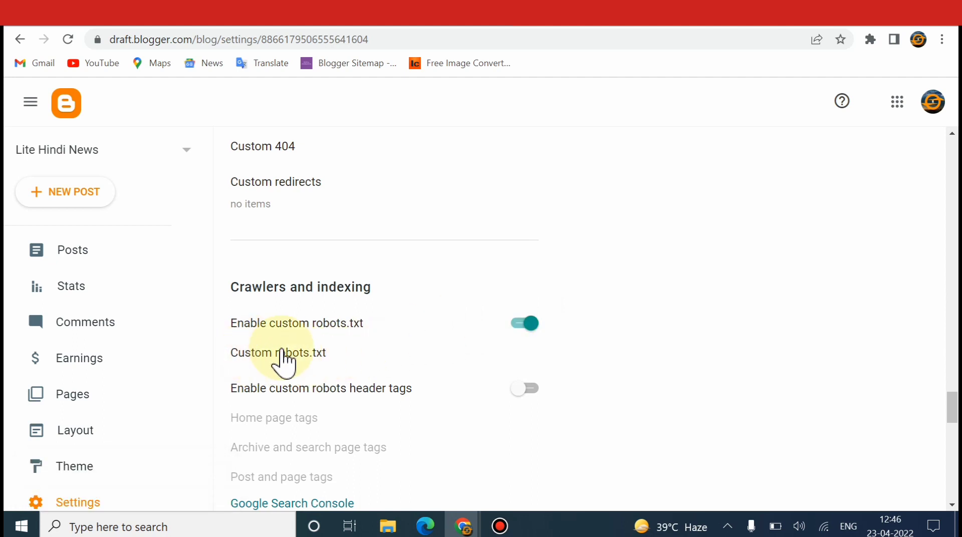
- Paste the copied User-agent and Sitemap rules as the custom robots.txt, save them, and return to the posts list
click(302, 357)
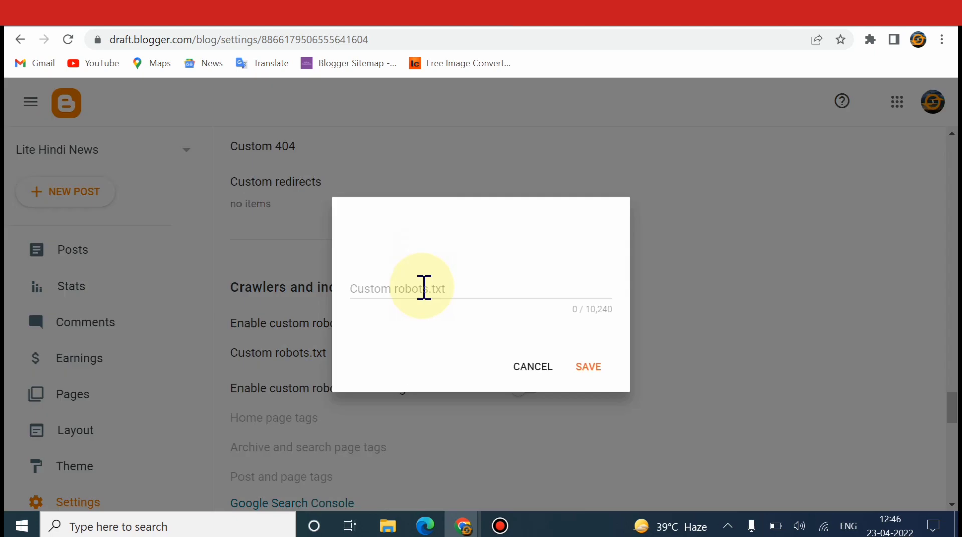
click(423, 286)
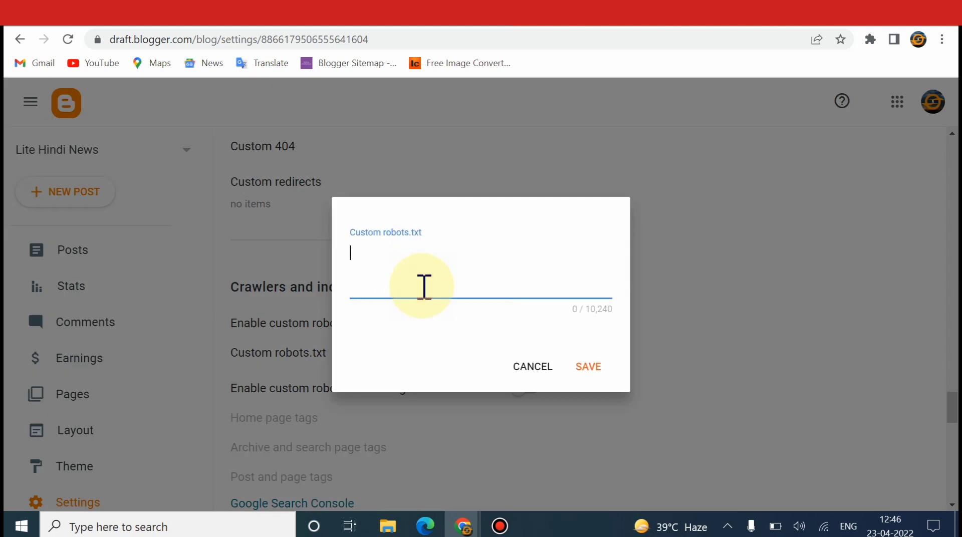
right_click(424, 287)
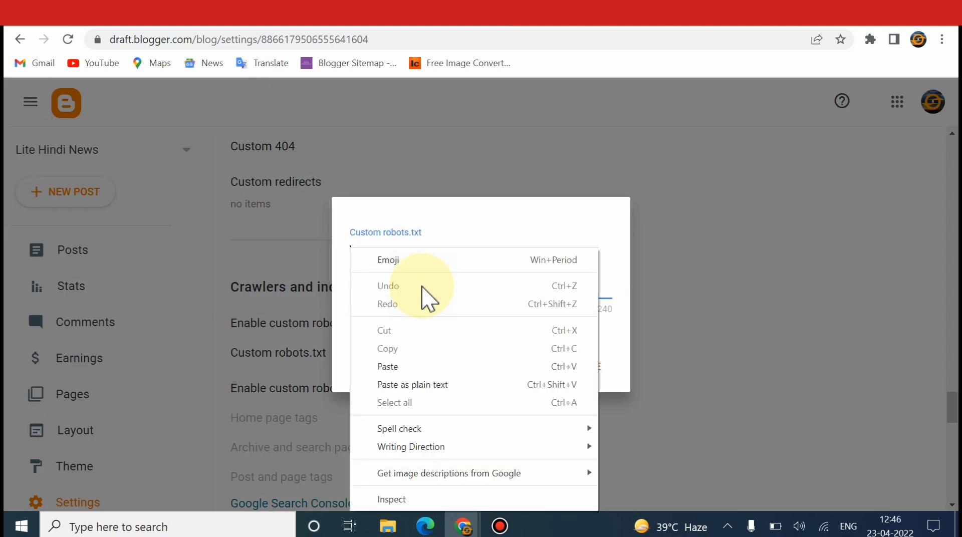
click(421, 368)
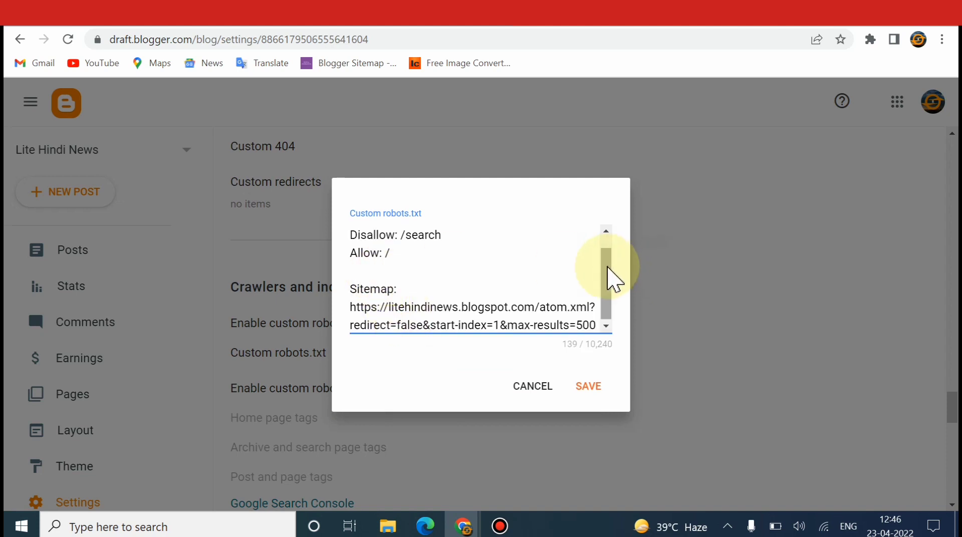
drag(608, 275, 607, 262)
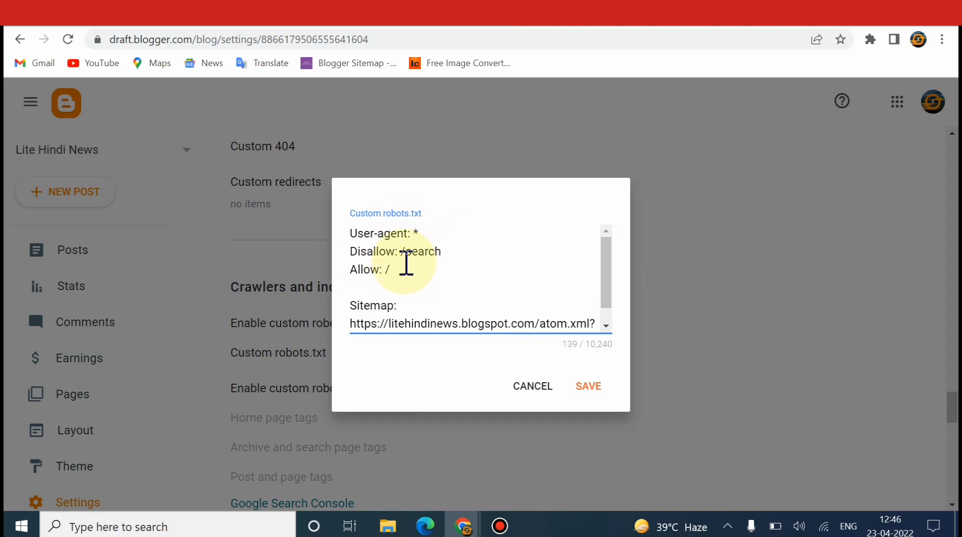
drag(607, 273, 609, 299)
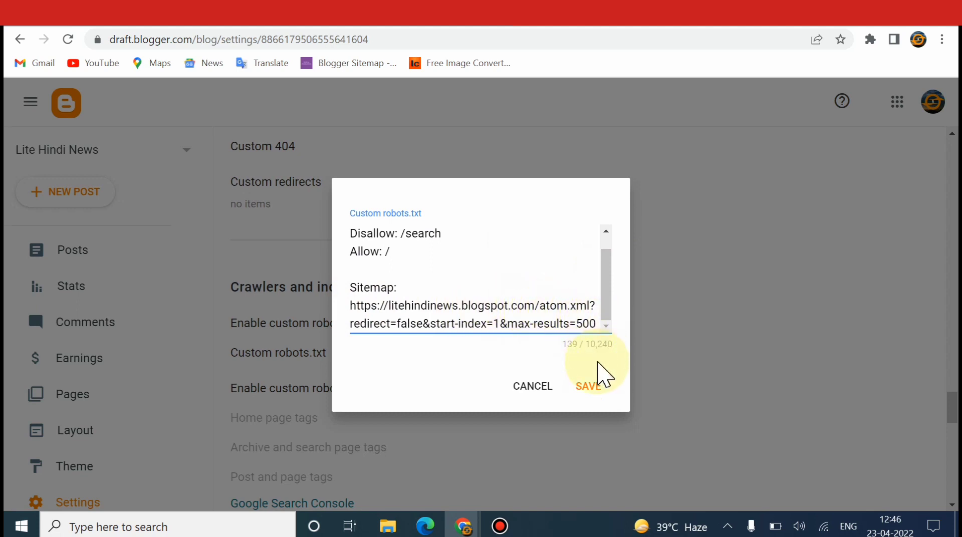
click(589, 390)
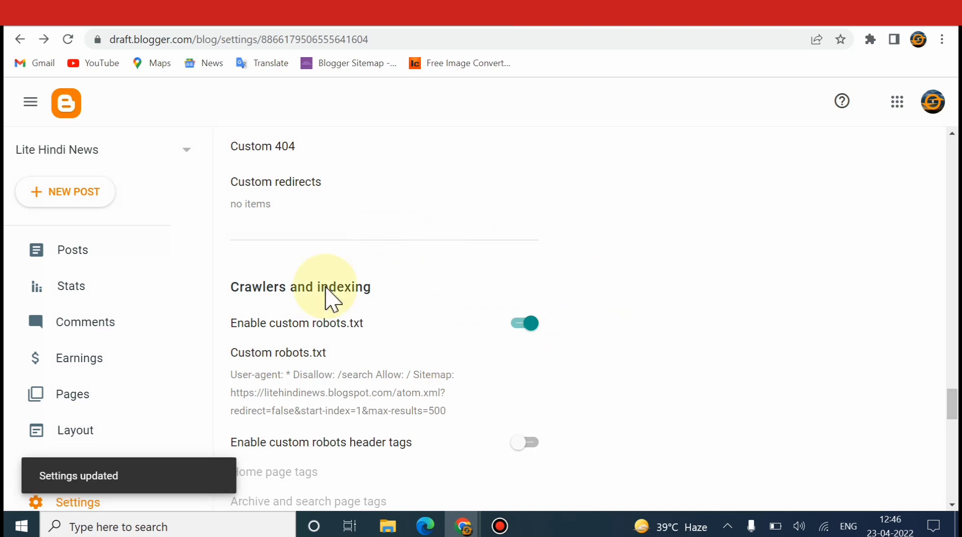
click(114, 254)
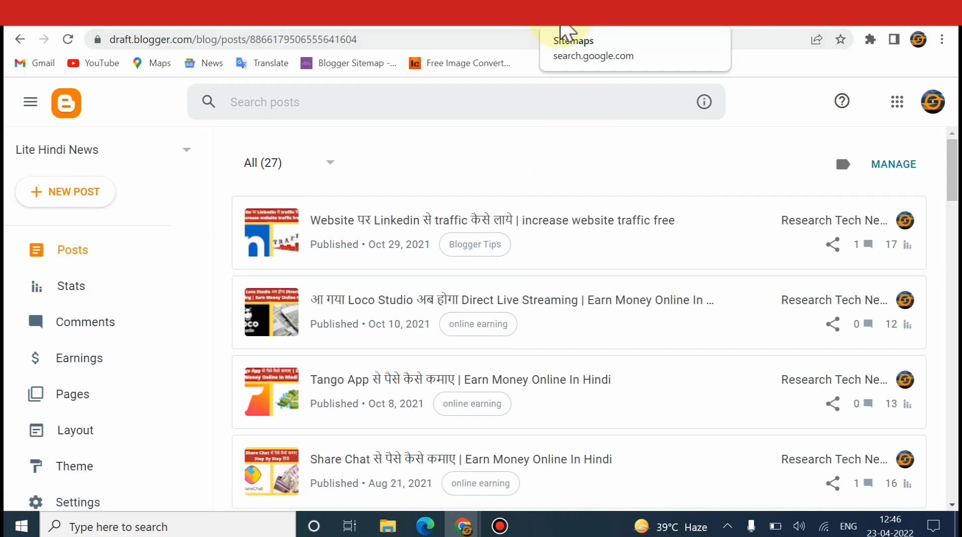
- Switch to Google Search Console and open the ownership verification details in the property's settings
click(561, 28)
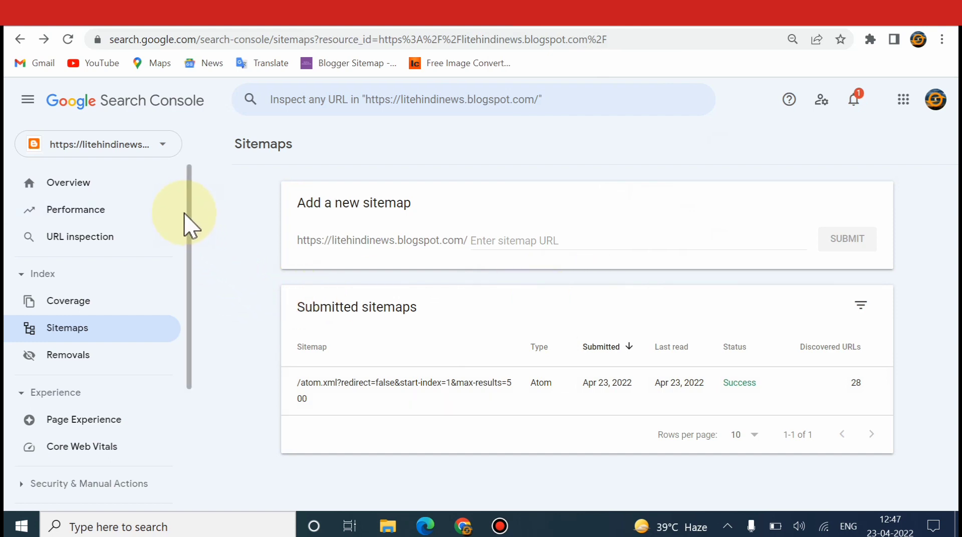
drag(187, 215, 189, 350)
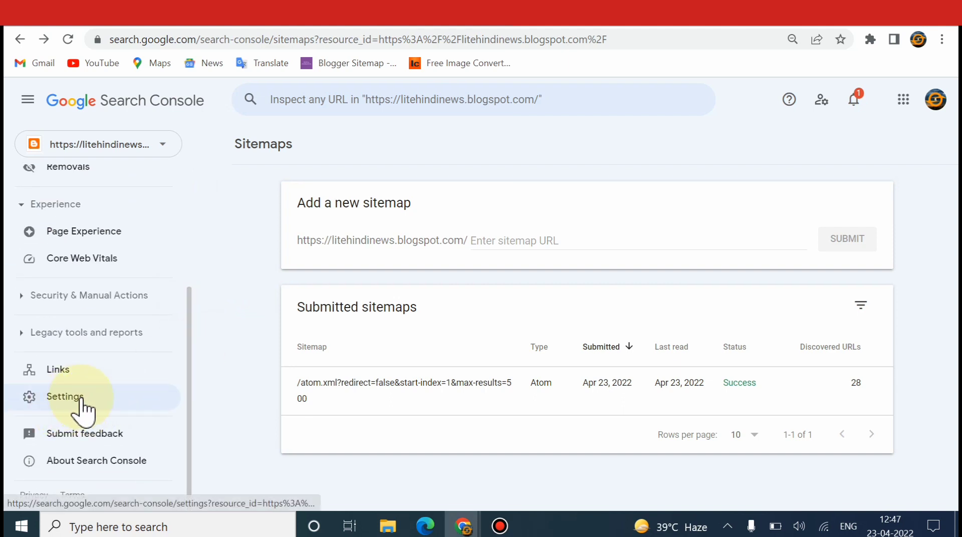
click(95, 405)
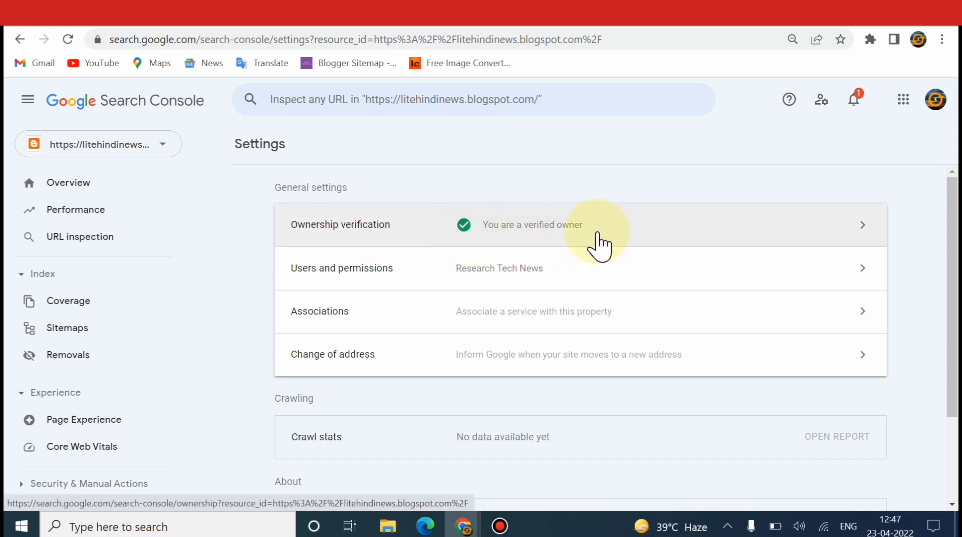
click(672, 234)
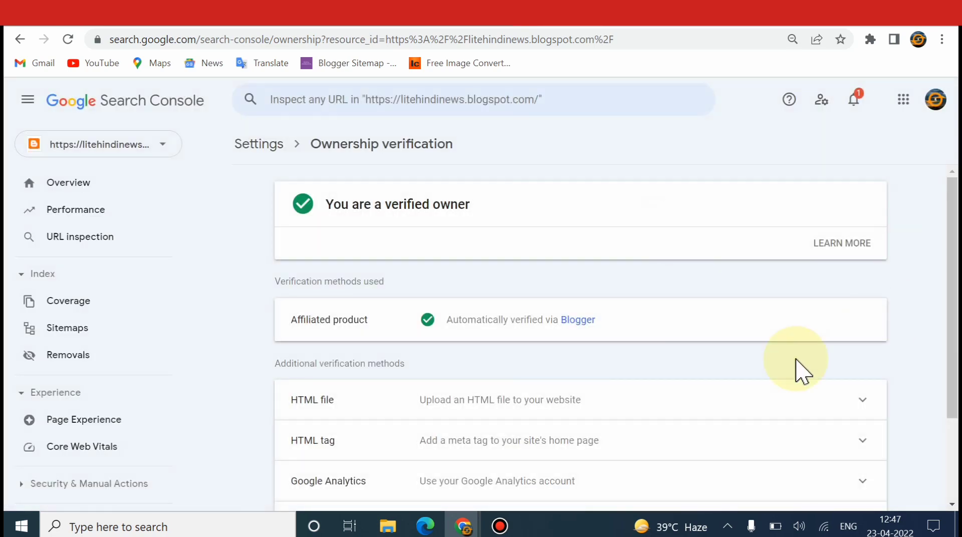
- Copy the site verification meta tag from the HTML tag method and switch to Blogger
drag(955, 280, 951, 343)
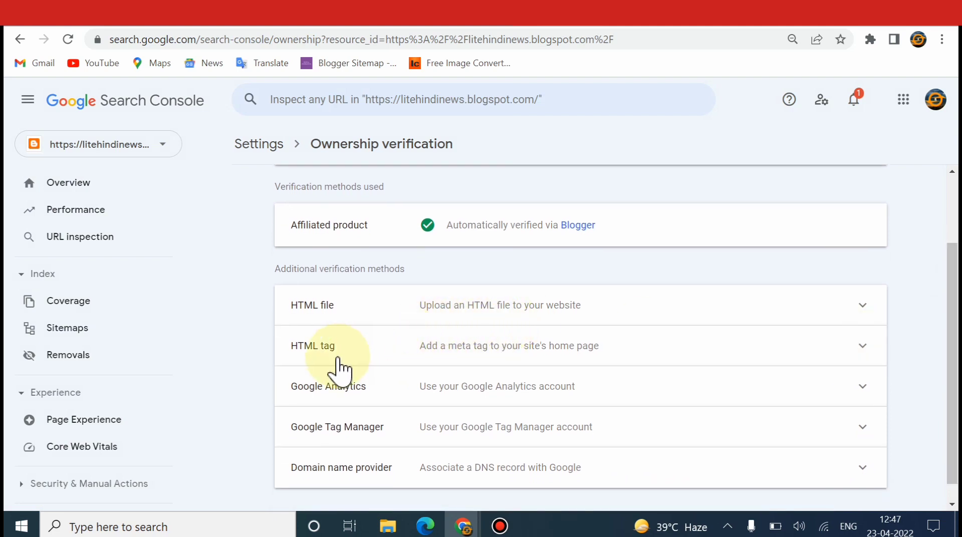
click(372, 359)
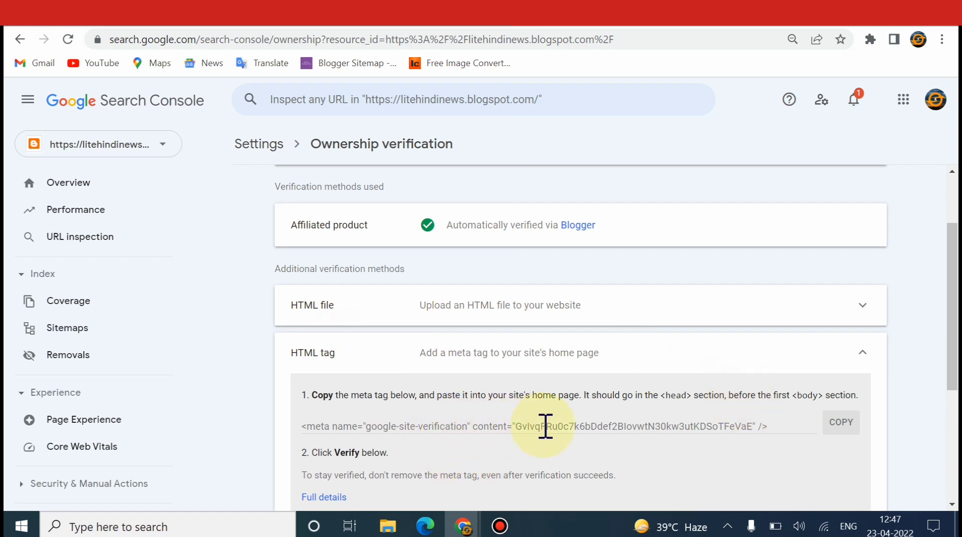
click(841, 423)
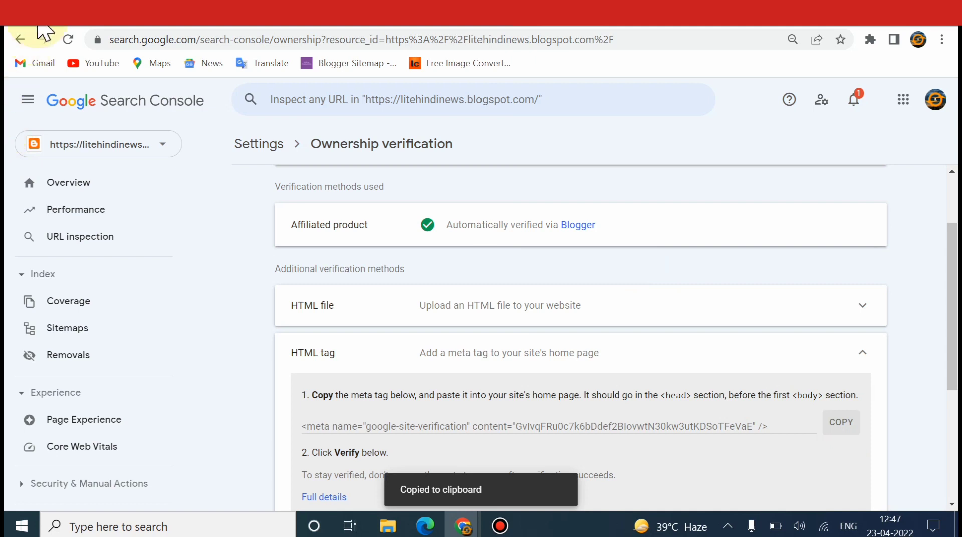
click(20, 39)
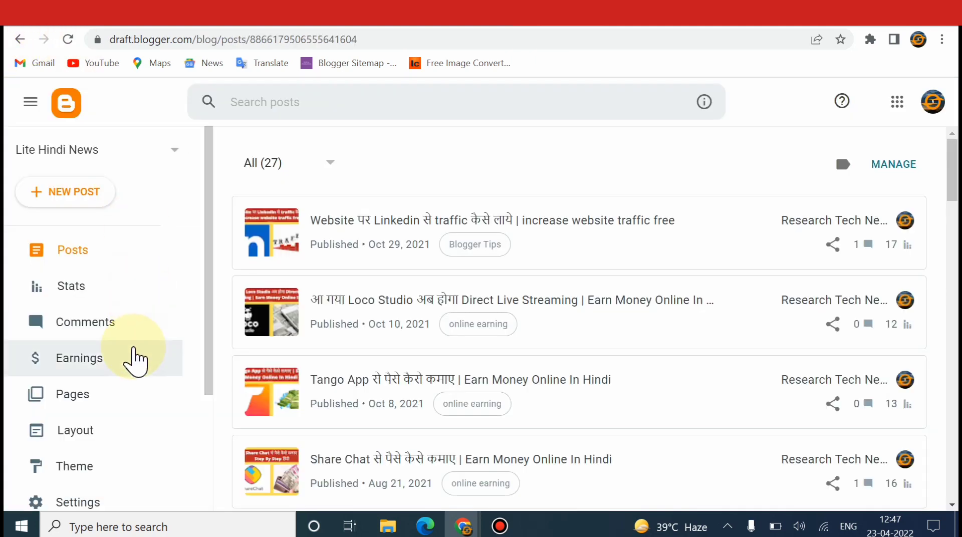
- Open the blog's current custom theme for HTML editing
click(131, 477)
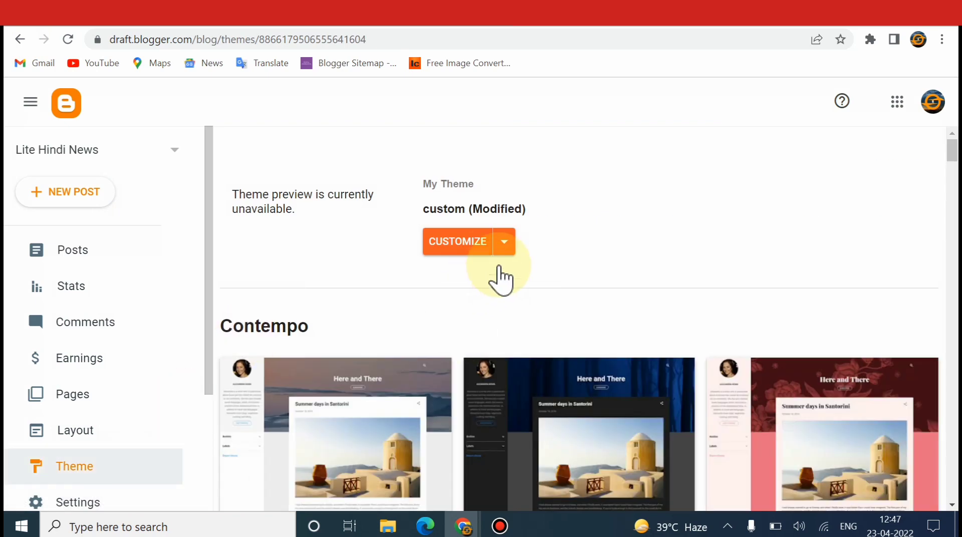
click(504, 244)
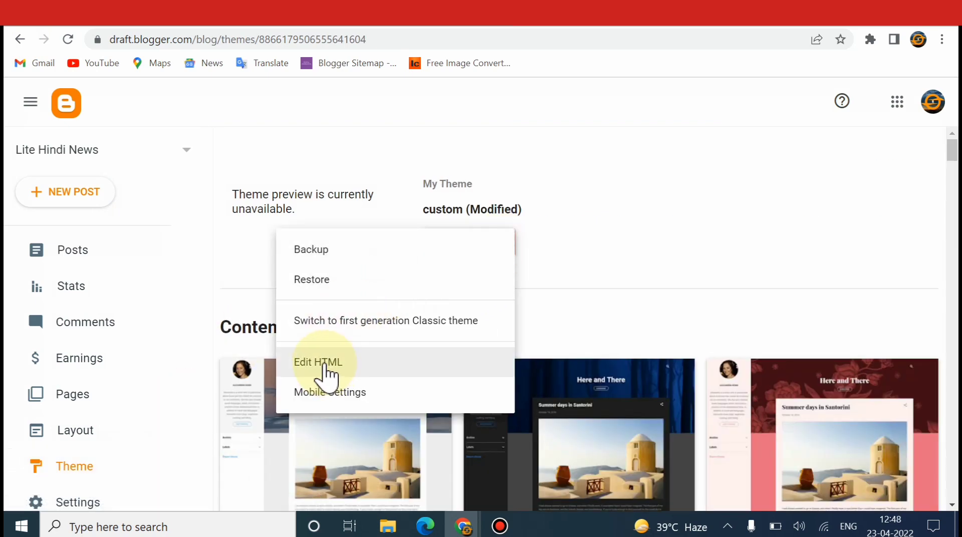
click(324, 366)
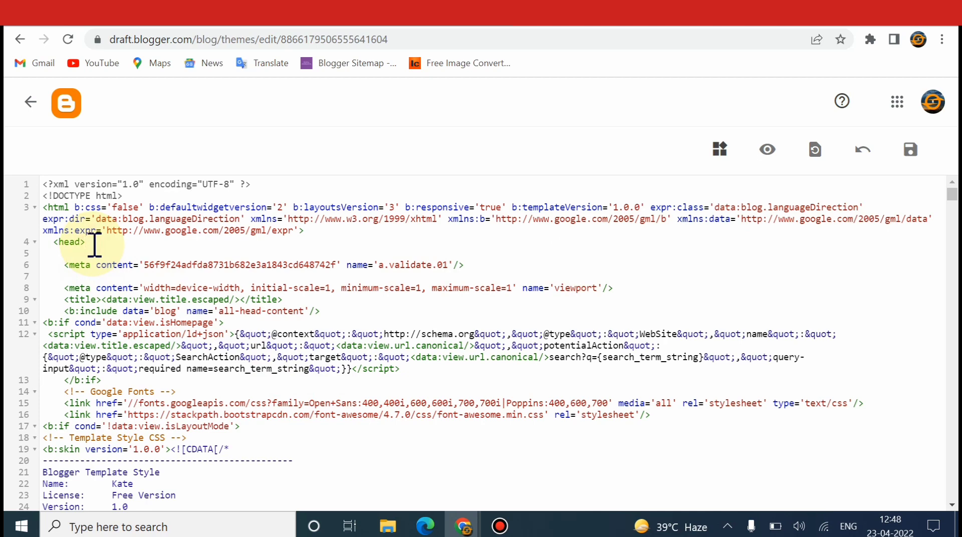
- Paste the copied site verification meta tag on a new line below the opening head tag, save the theme, and return to the posts list
key(Return)
key(Return)
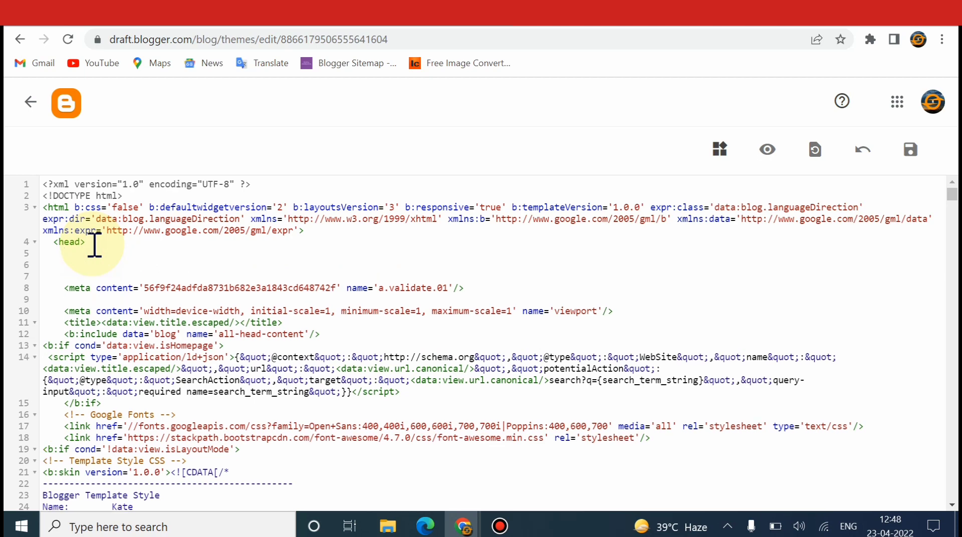
right_click(93, 246)
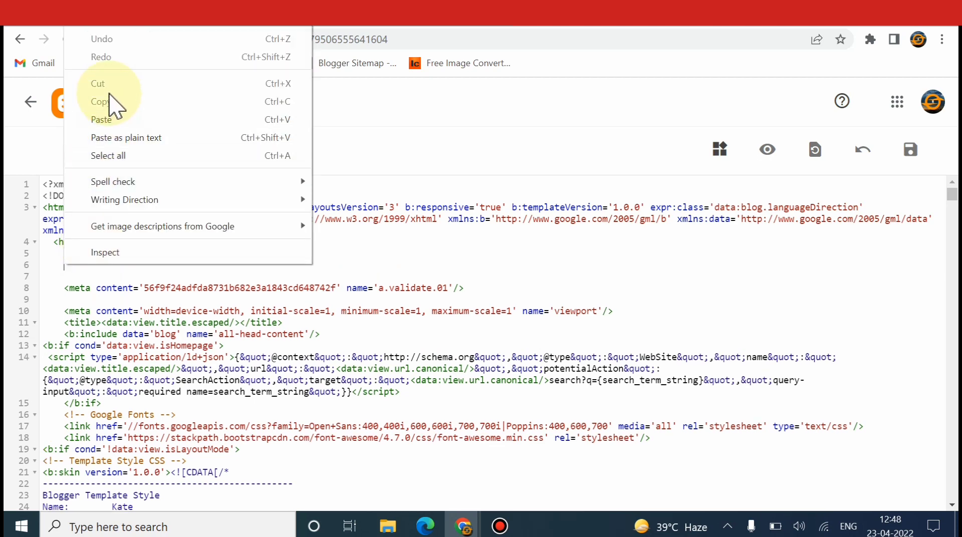
click(111, 120)
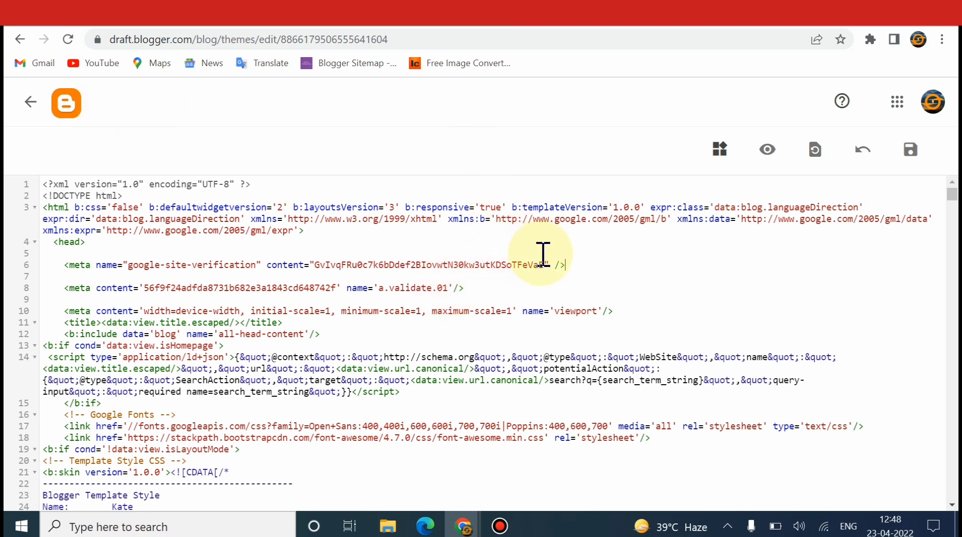
click(906, 159)
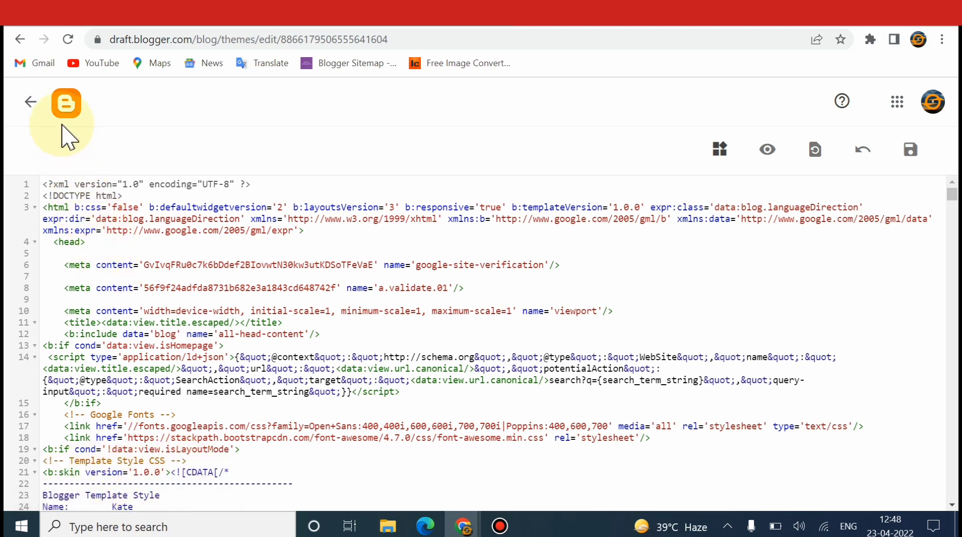
click(33, 103)
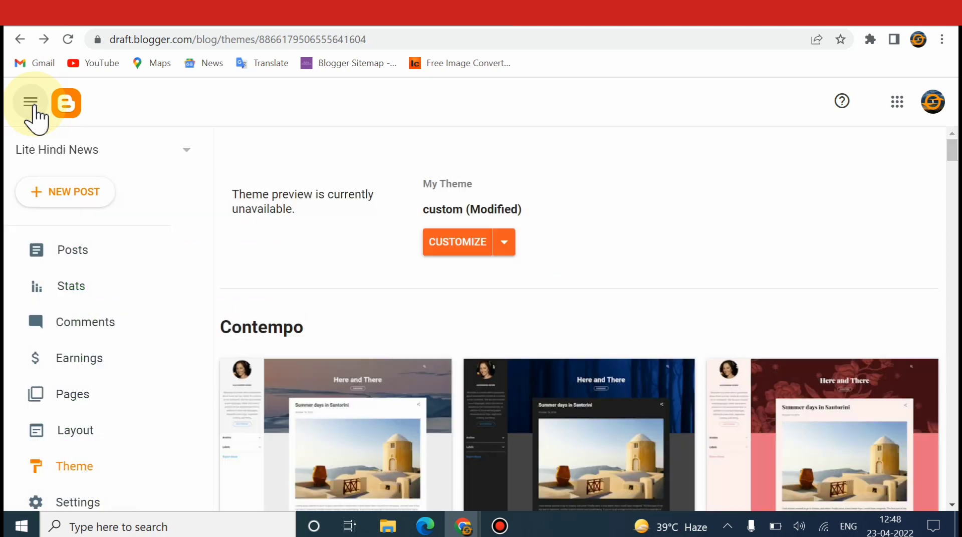
click(118, 263)
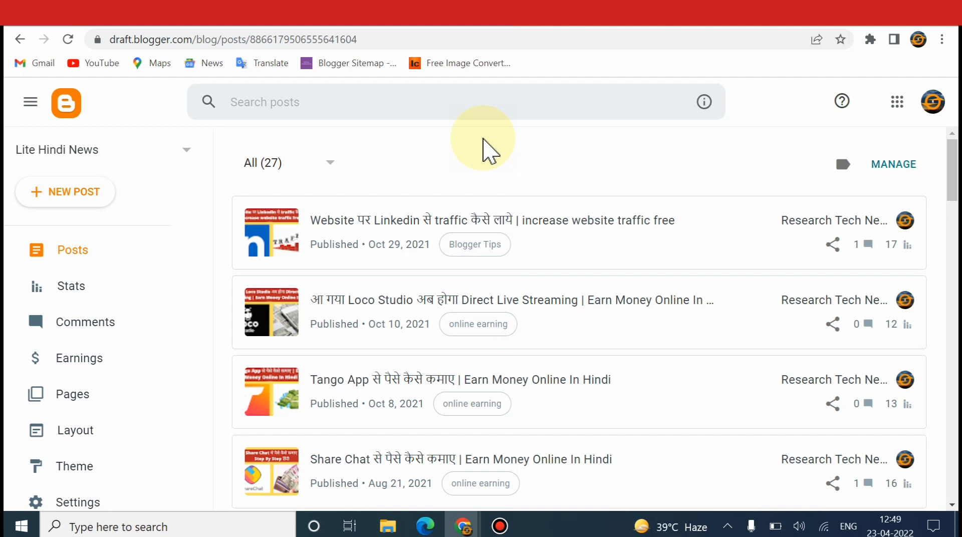
- Switch to Google Search Console and verify the property's ownership with the HTML tag method
click(562, 26)
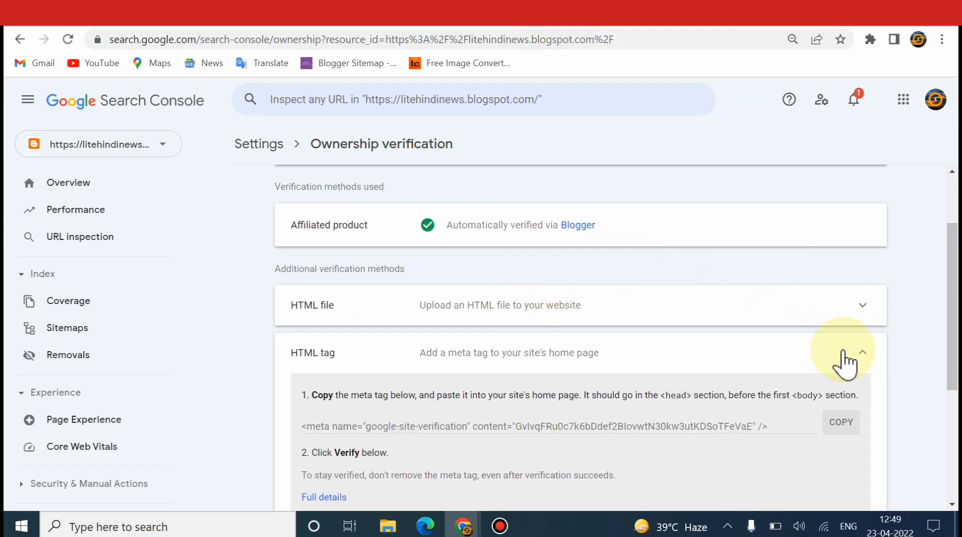
drag(944, 343, 950, 401)
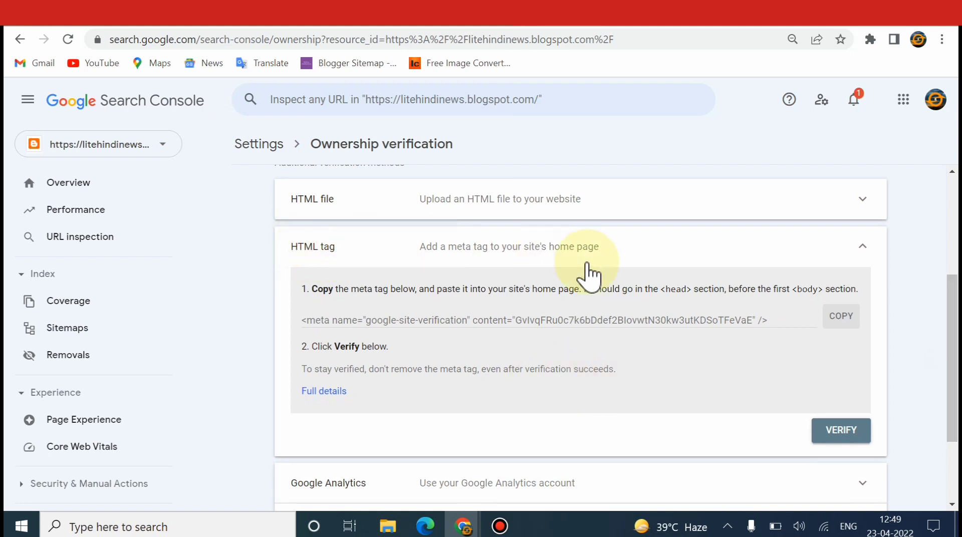
click(821, 439)
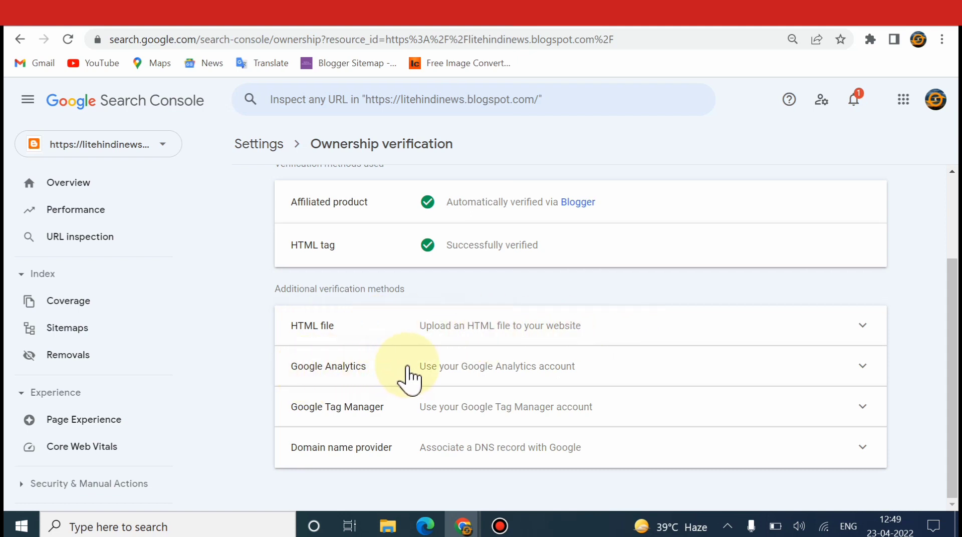
- Examine the Google Analytics, Google Tag Manager and Domain name provider verification methods, then review the ownership status
click(484, 378)
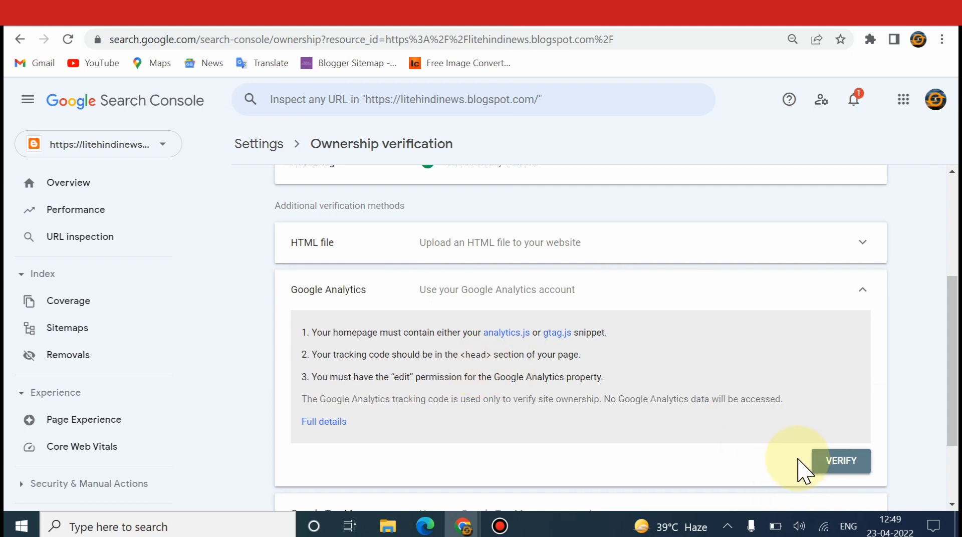
click(576, 295)
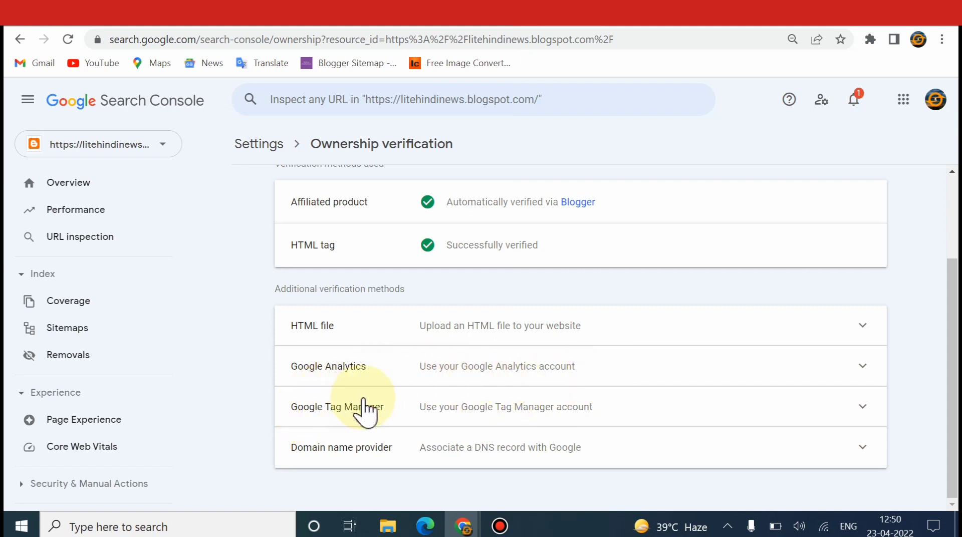
click(642, 424)
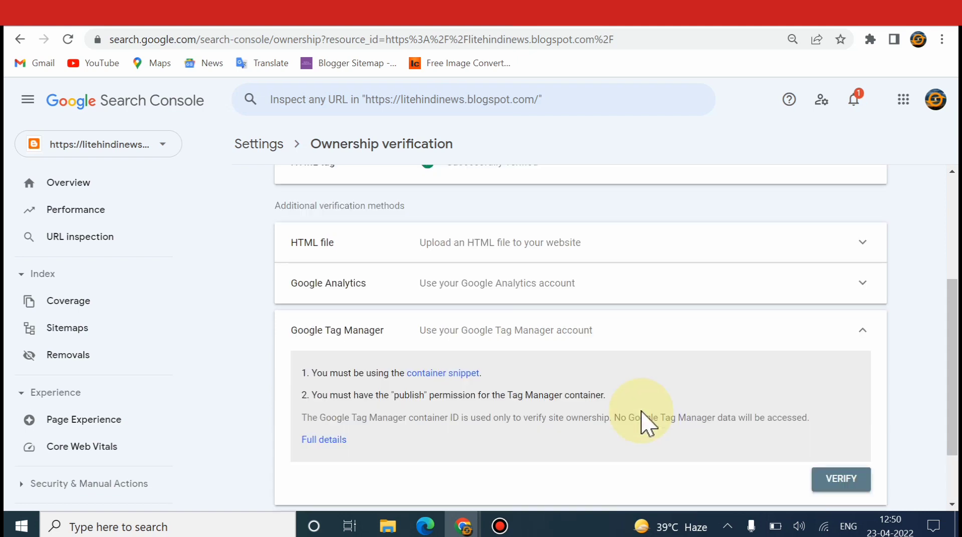
click(763, 332)
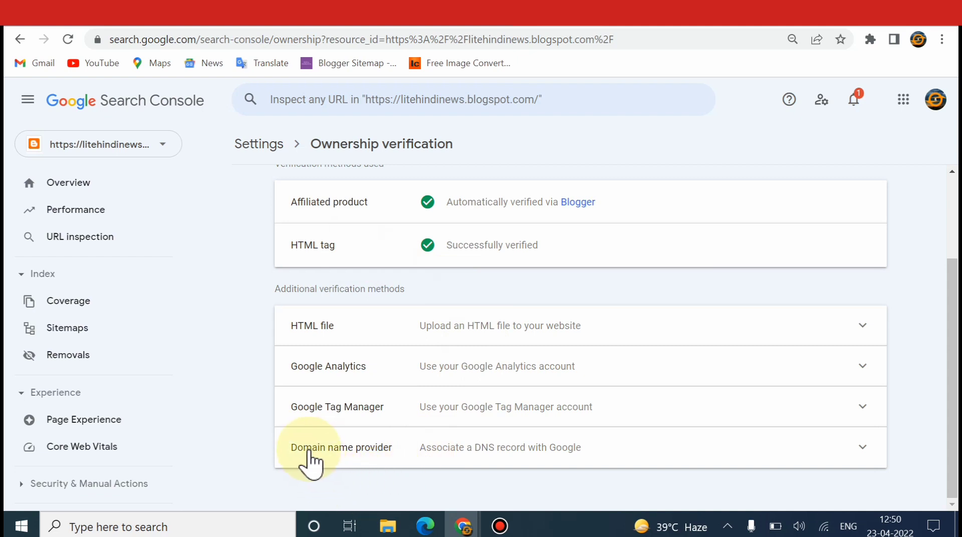
click(622, 447)
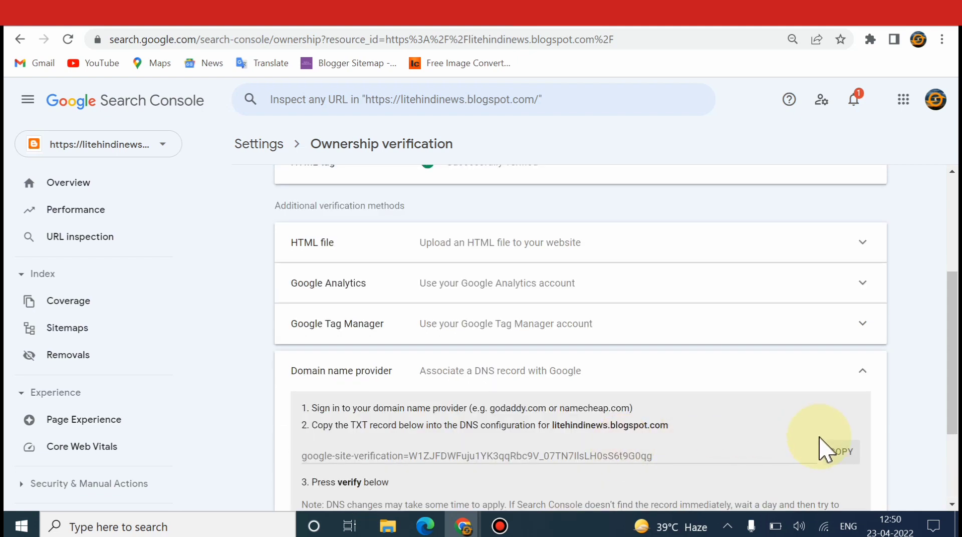
click(954, 363)
drag(954, 363, 954, 414)
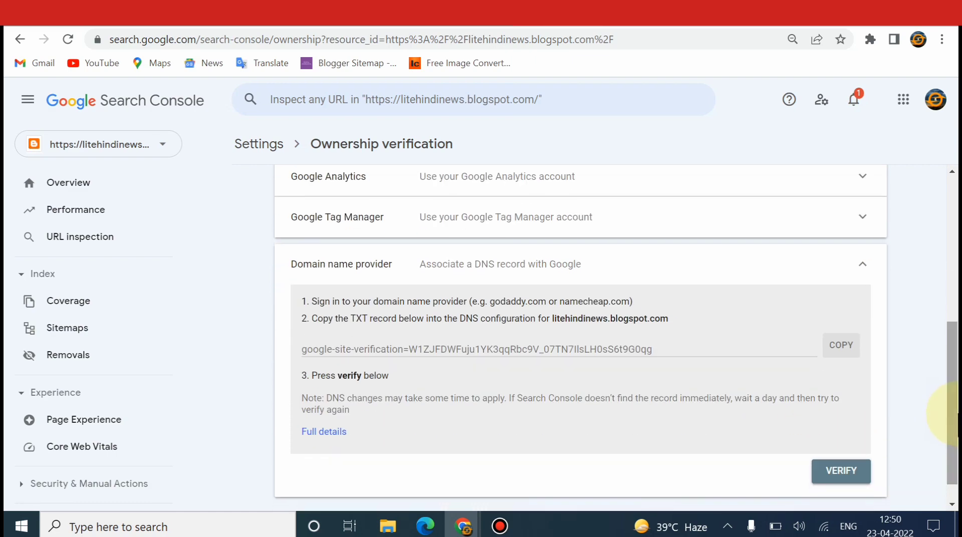
click(843, 265)
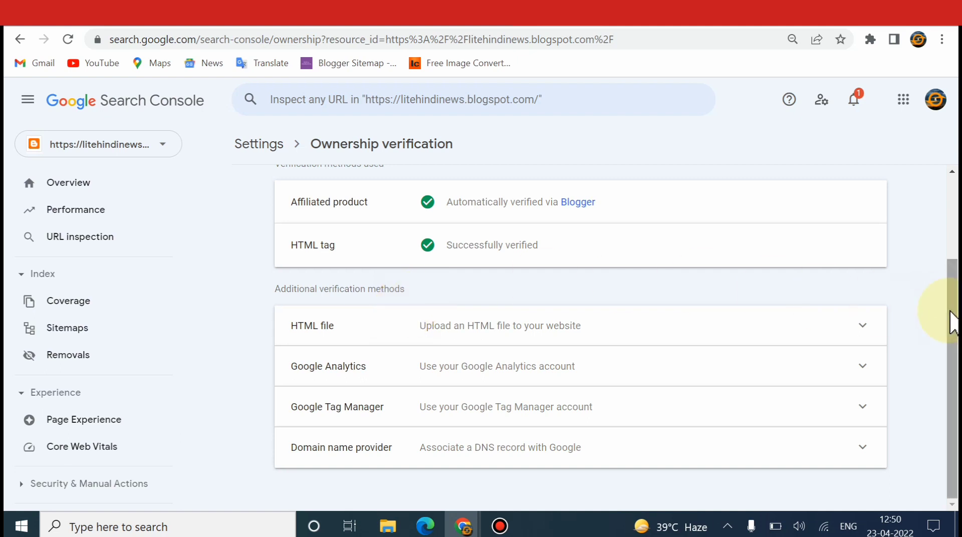
scroll(954, 181, up, 1)
scroll(956, 183, up, 2)
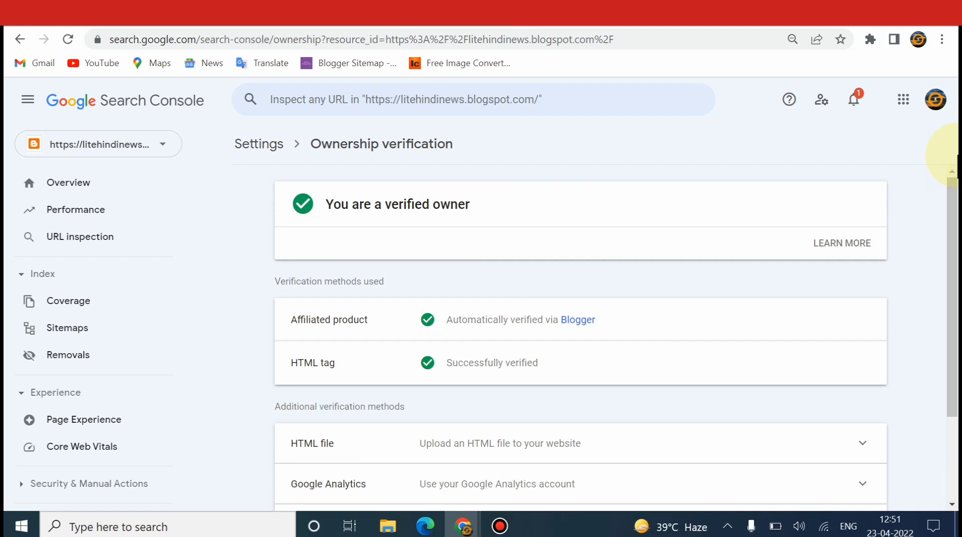
- Open the property's Overview page and look through its reports
click(71, 178)
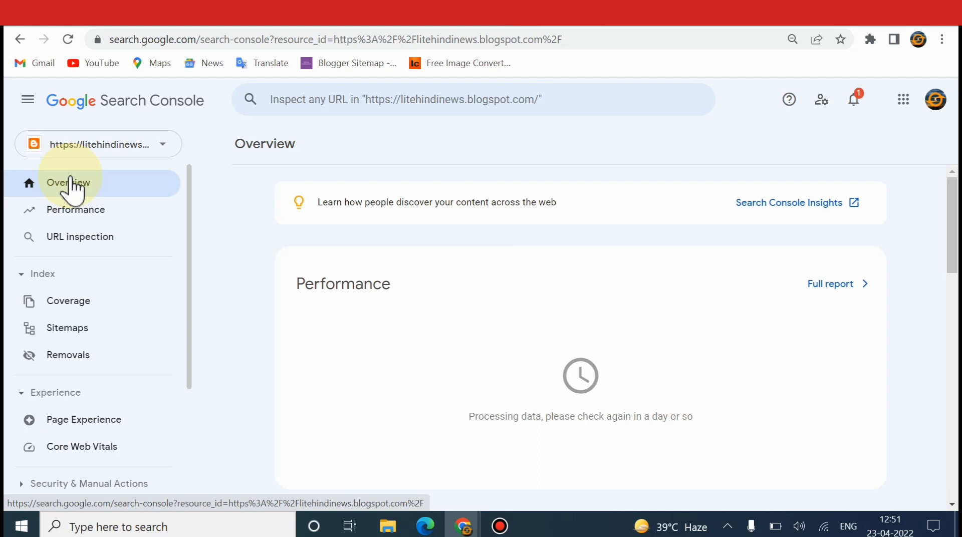
click(953, 219)
drag(953, 219, 929, 190)
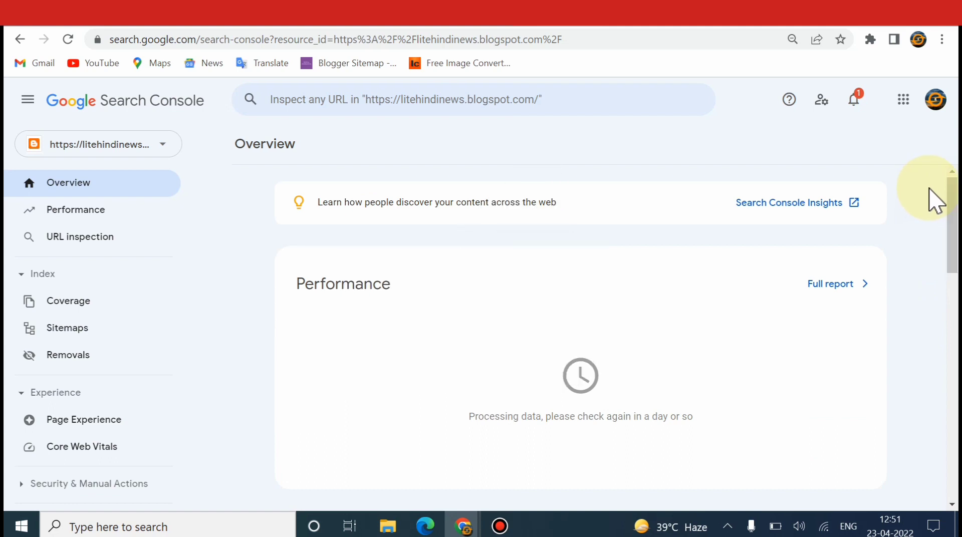